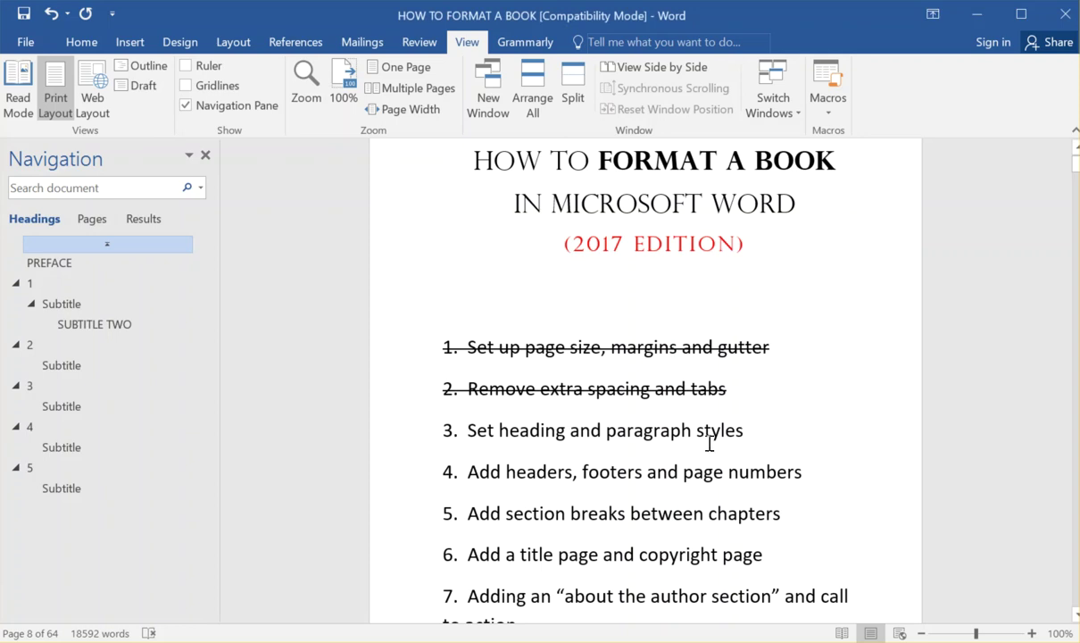
# - Scroll down to page 2 and select the PREFACE chapter heading
pyautogui.scroll(-10, 683, 435)
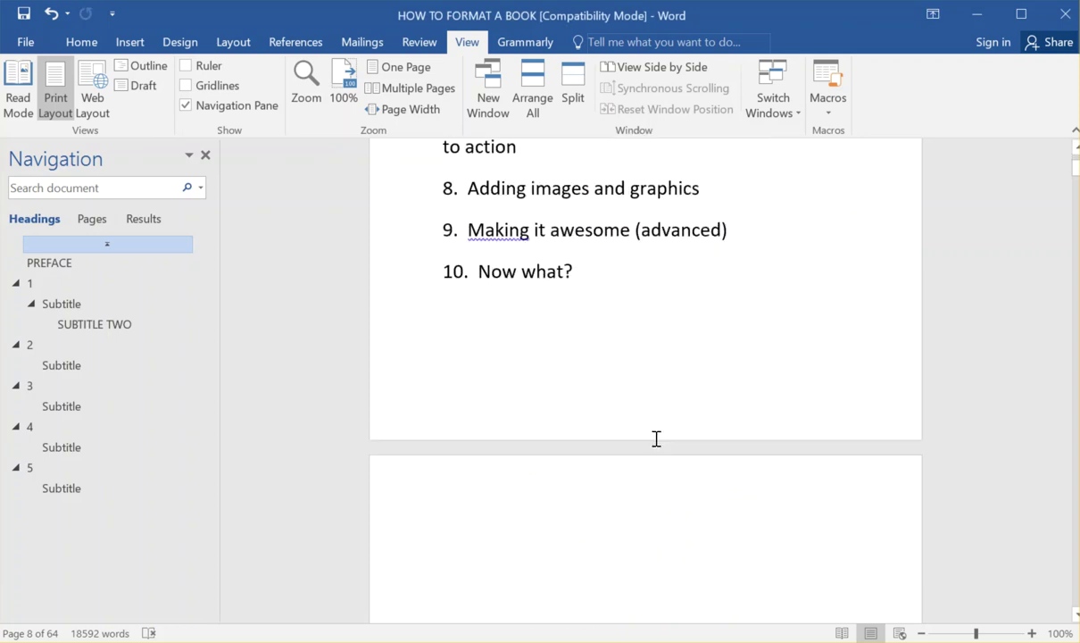
pyautogui.scroll(-1, 557, 434)
pyautogui.click(517, 321)
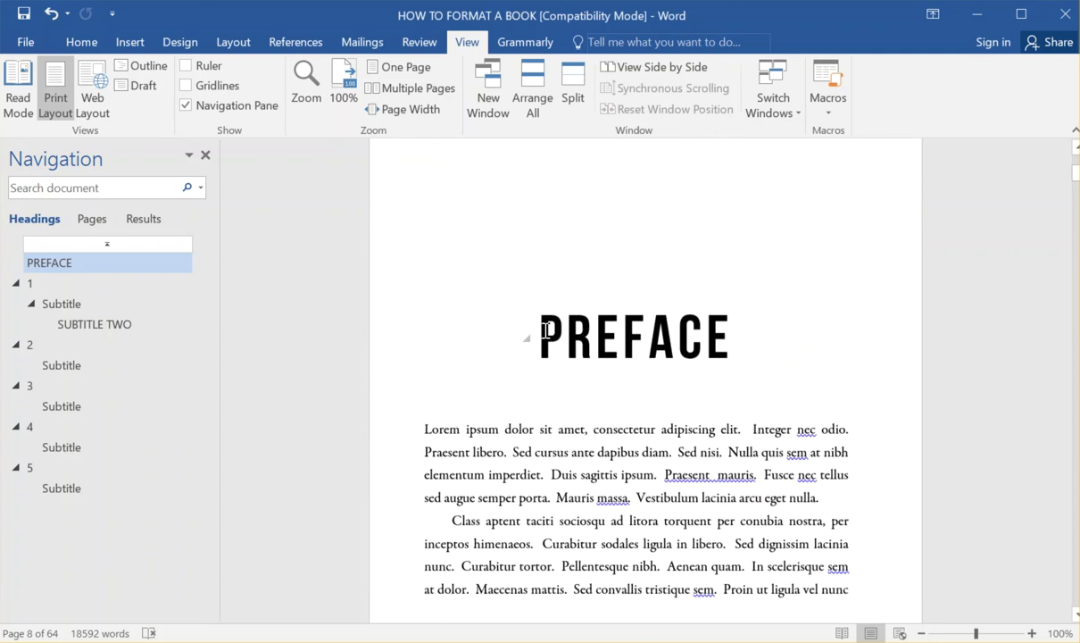
pyautogui.hotkey('ctrl', 'v')
pyautogui.click(550, 314)
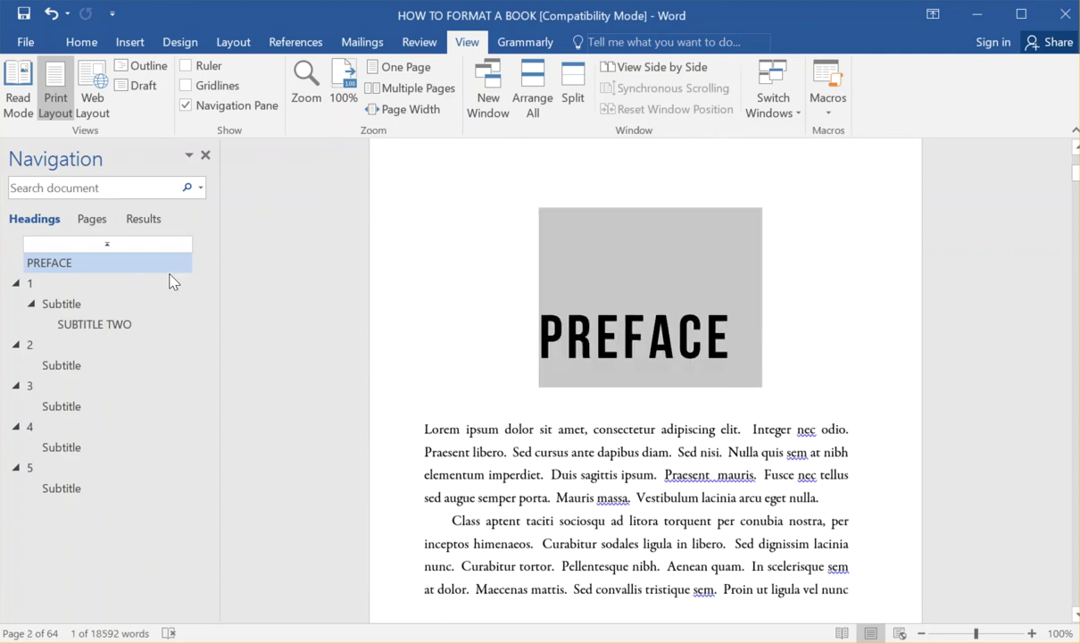
# - Browse the Home Styles gallery without changing anything, then return to the View tab
pyautogui.click(81, 42)
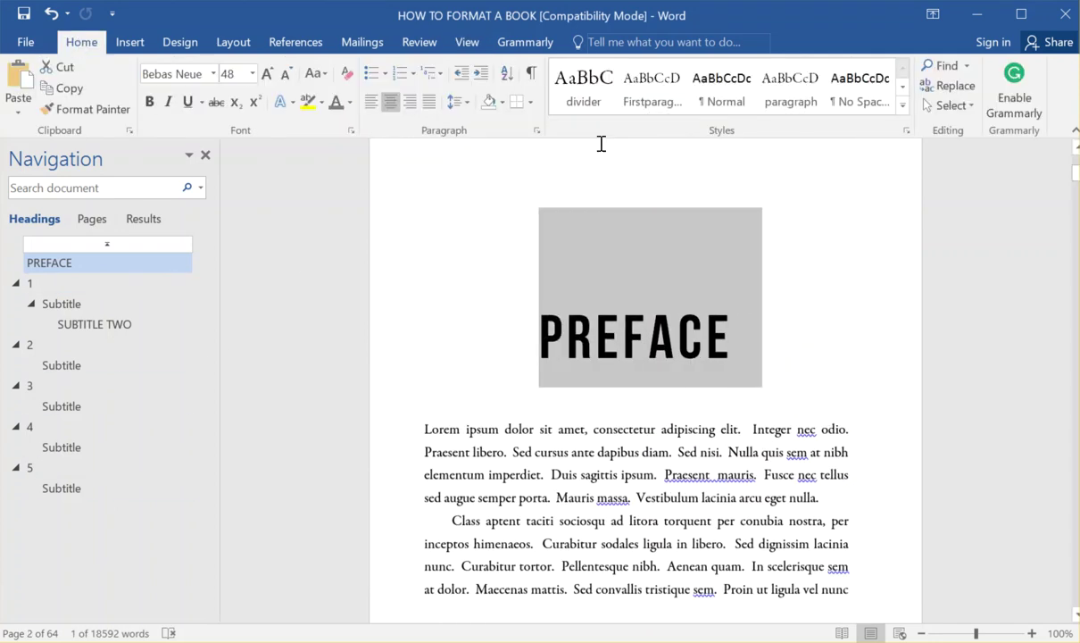
pyautogui.click(903, 106)
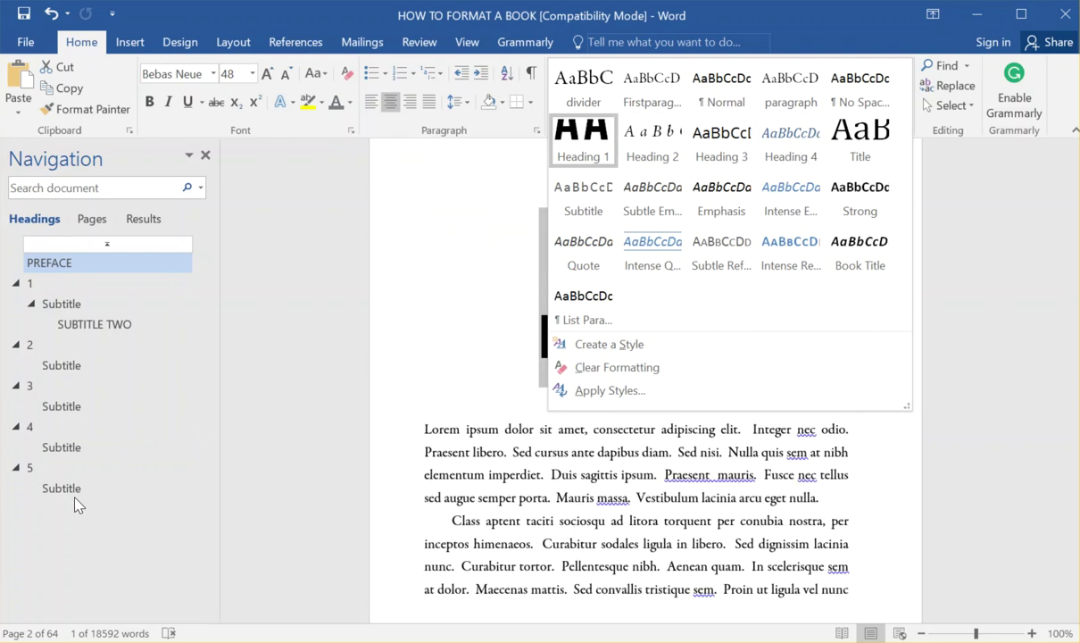
pyautogui.click(414, 426)
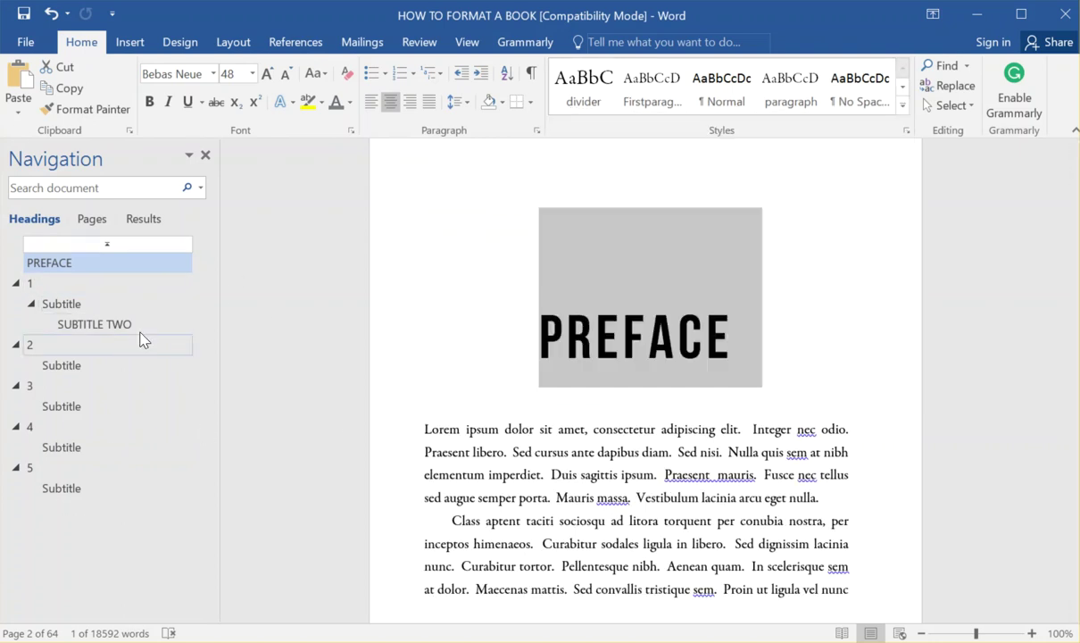
pyautogui.click(475, 42)
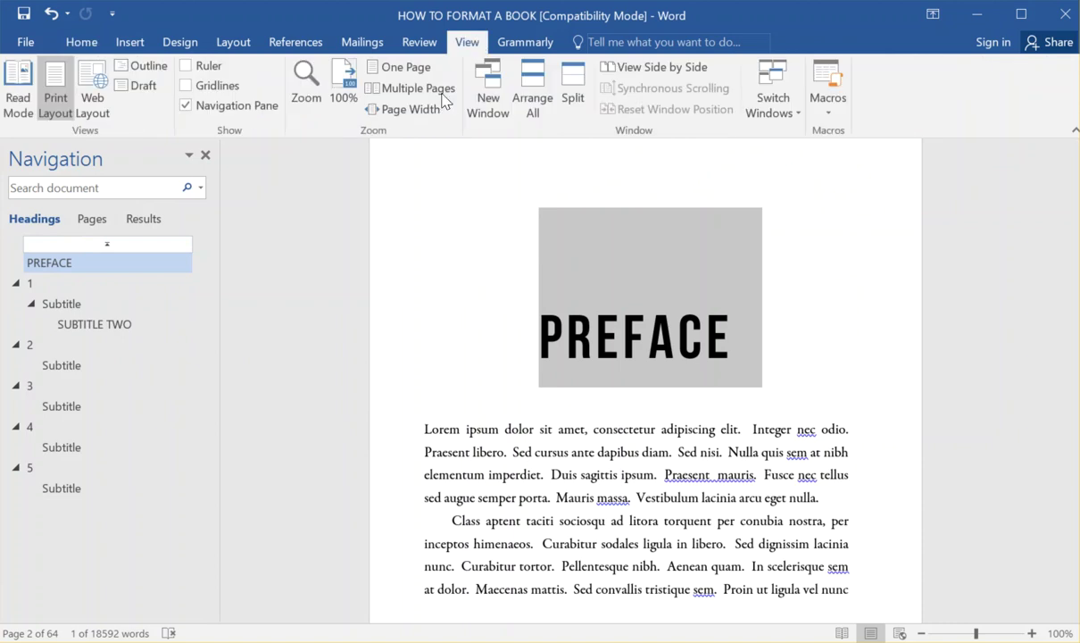
pyautogui.click(189, 109)
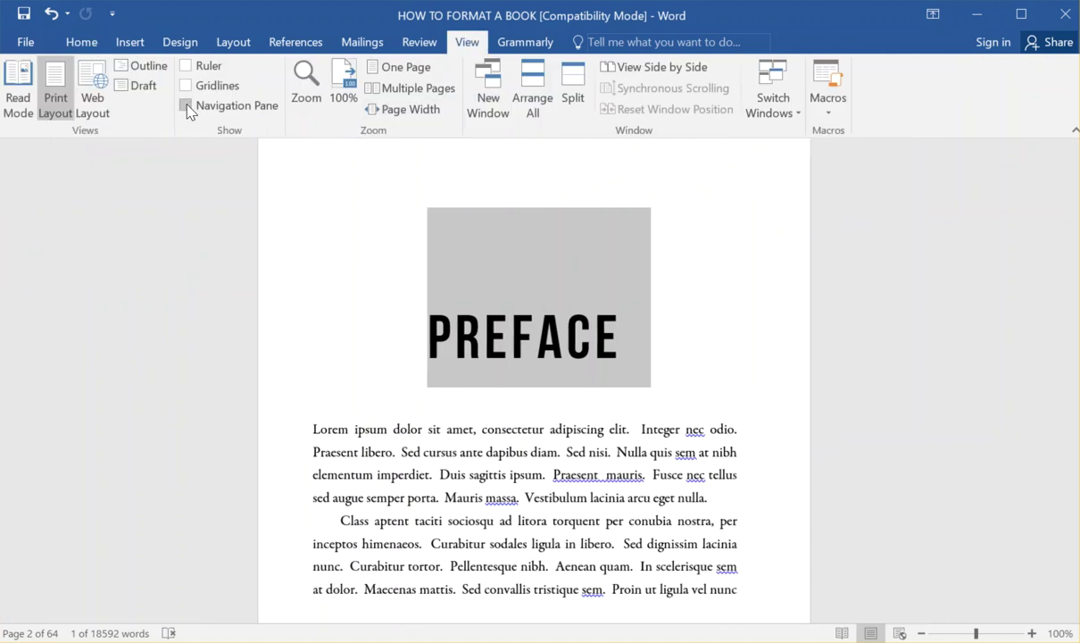
pyautogui.click(188, 106)
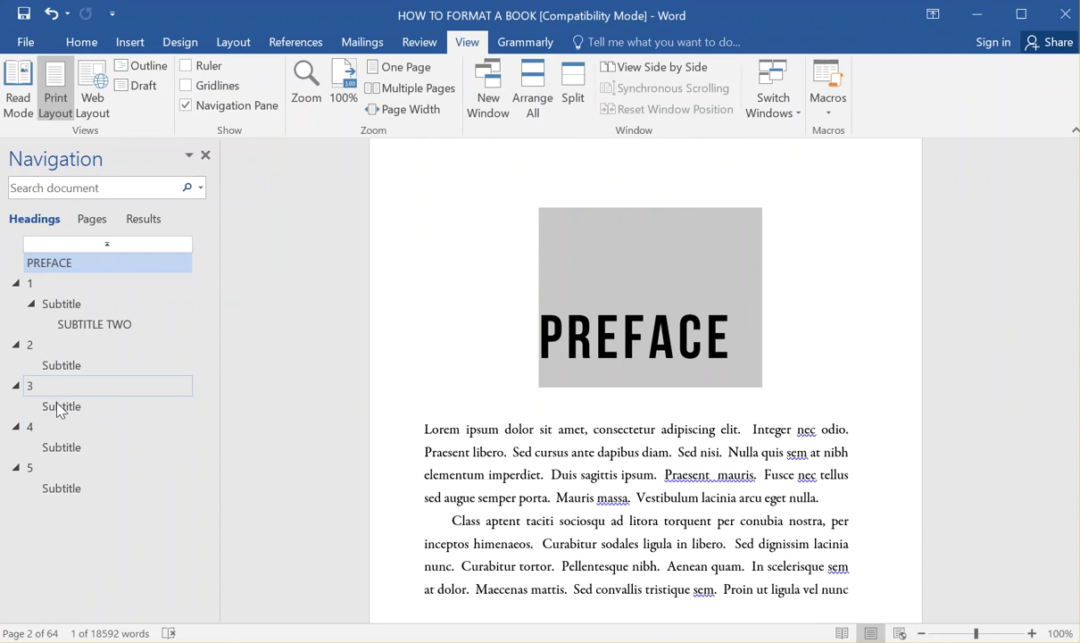
pyautogui.click(527, 474)
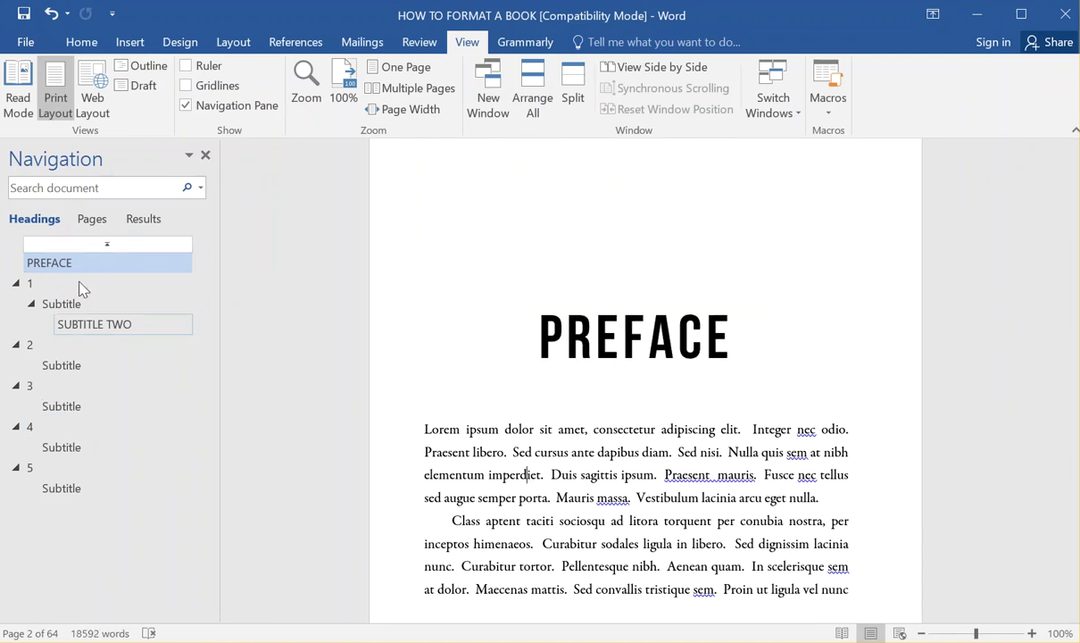
pyautogui.click(507, 425)
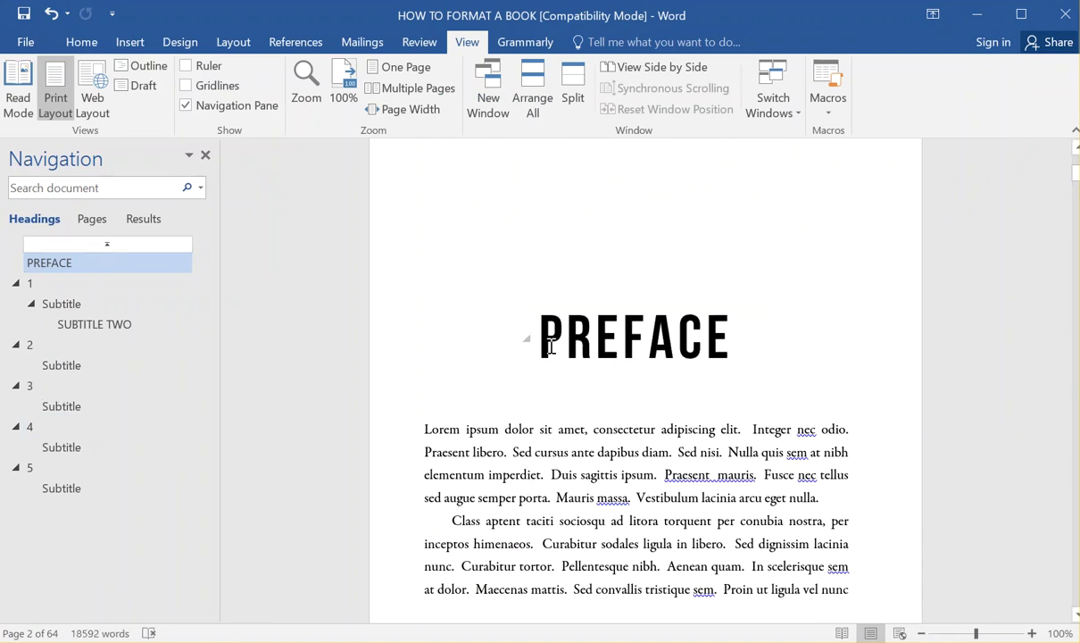
# - Set the PREFACE heading to Calibri at 12 pt and review it on the page
pyautogui.hotkey('ctrl', 'v')
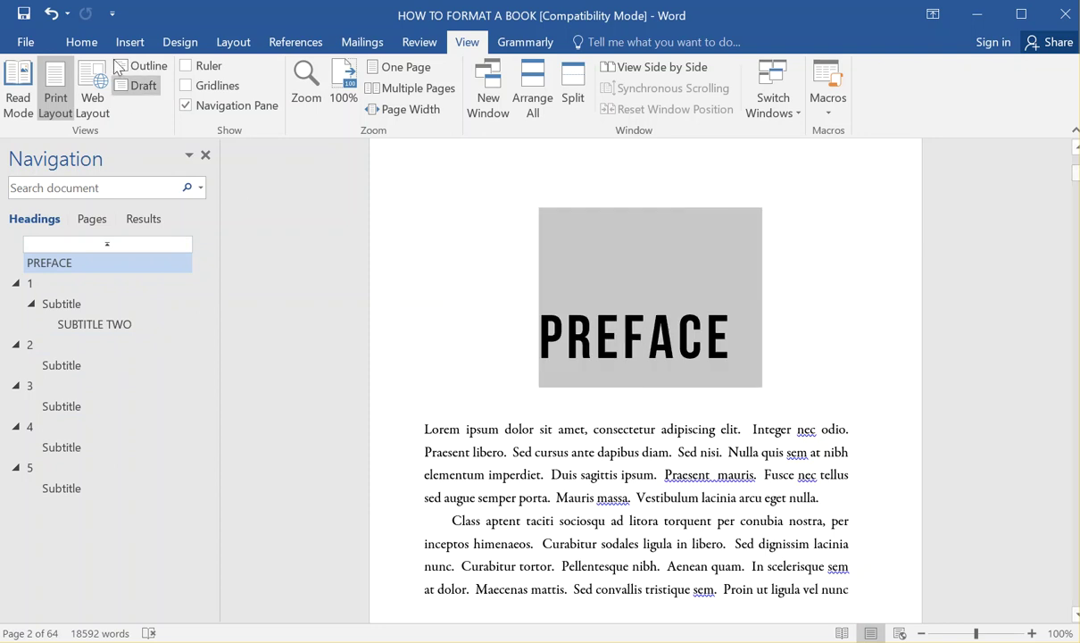
pyautogui.click(81, 45)
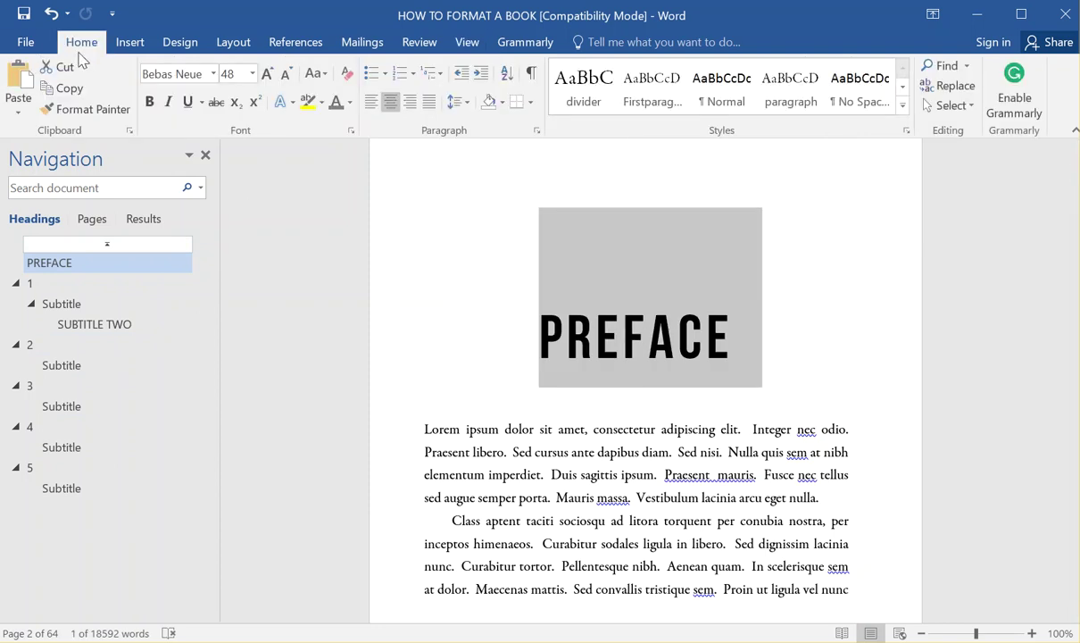
pyautogui.click(213, 74)
pyautogui.click(189, 151)
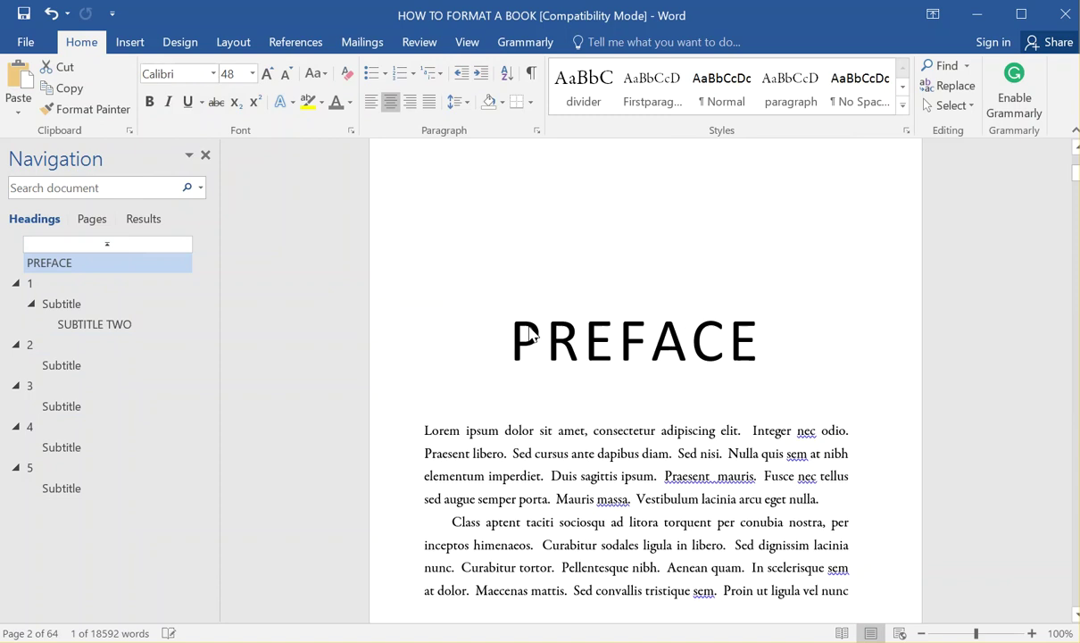
pyautogui.hotkey('ctrl', 'z')
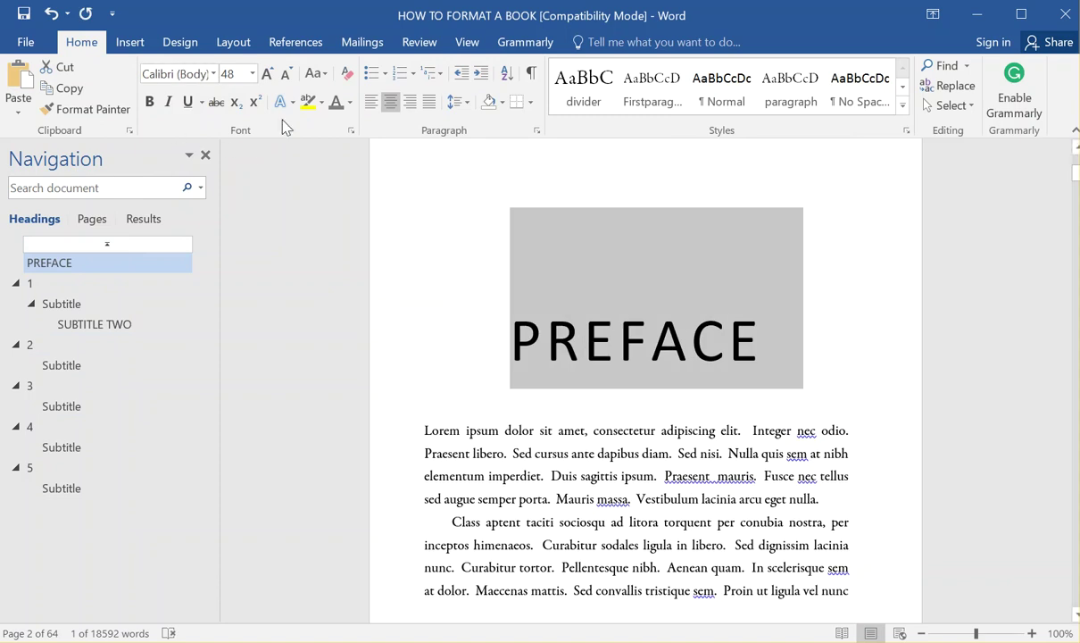
pyautogui.click(253, 74)
pyautogui.click(231, 169)
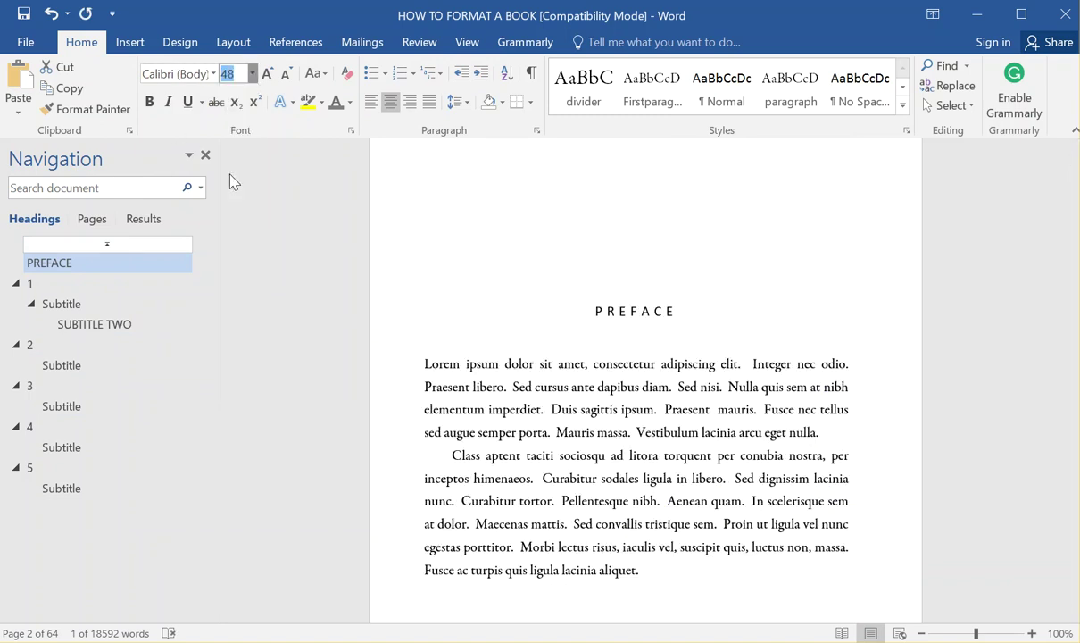
pyautogui.click(643, 329)
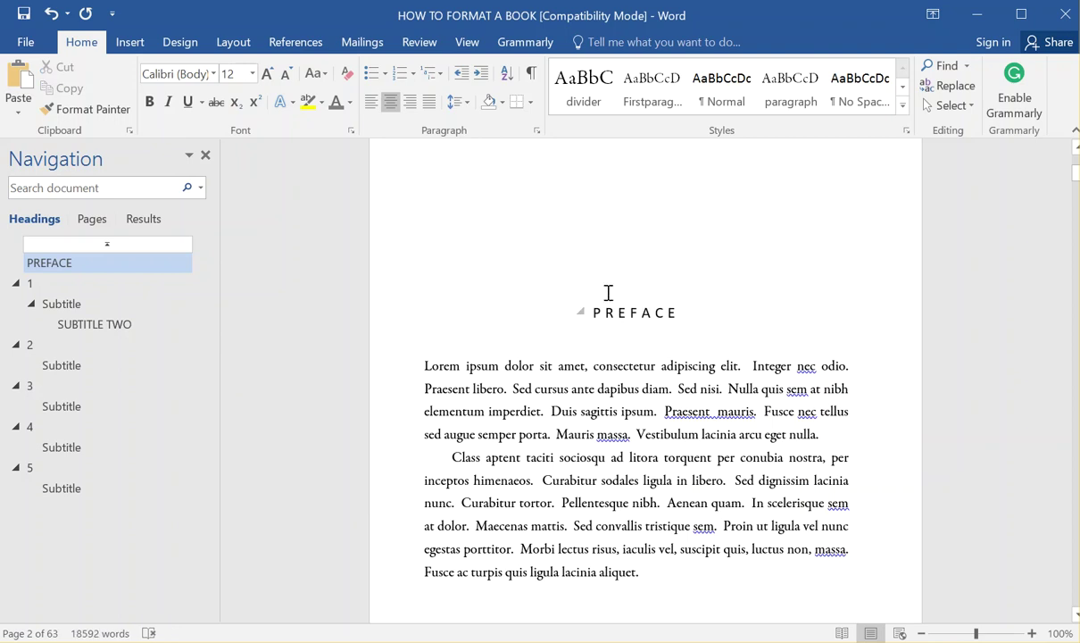
pyautogui.scroll(3, 572, 366)
pyautogui.scroll(-3, 639, 385)
pyautogui.moveTo(696, 312); pyautogui.dragTo(582, 308)
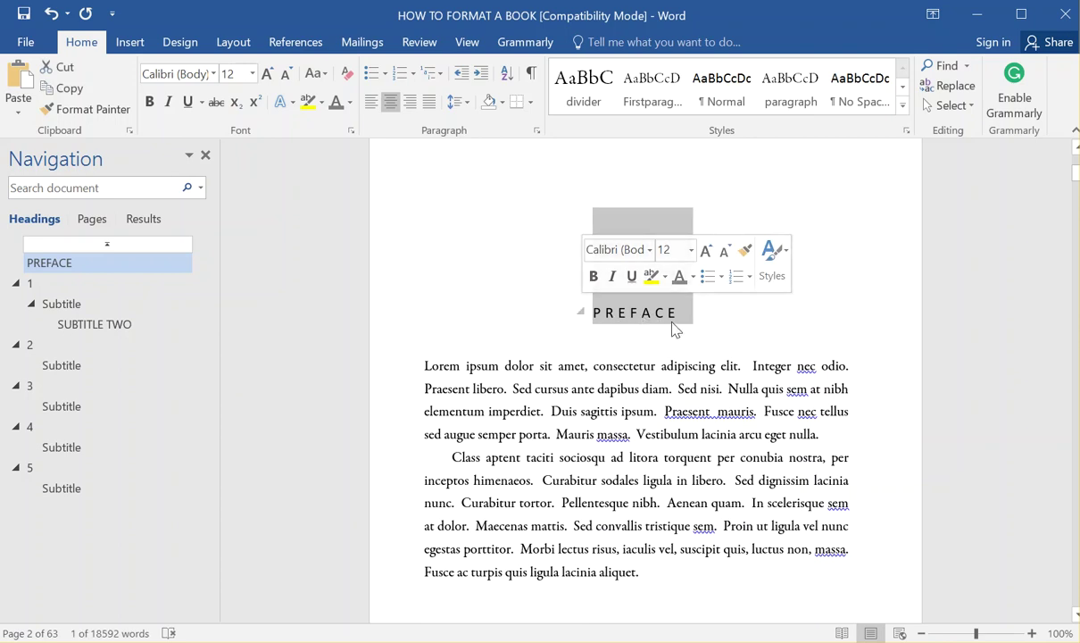
pyautogui.click(604, 330)
# - Reset PREFACE to the Normal style, then apply Heading 1 from the Styles gallery
pyautogui.tripleClick(525, 314)
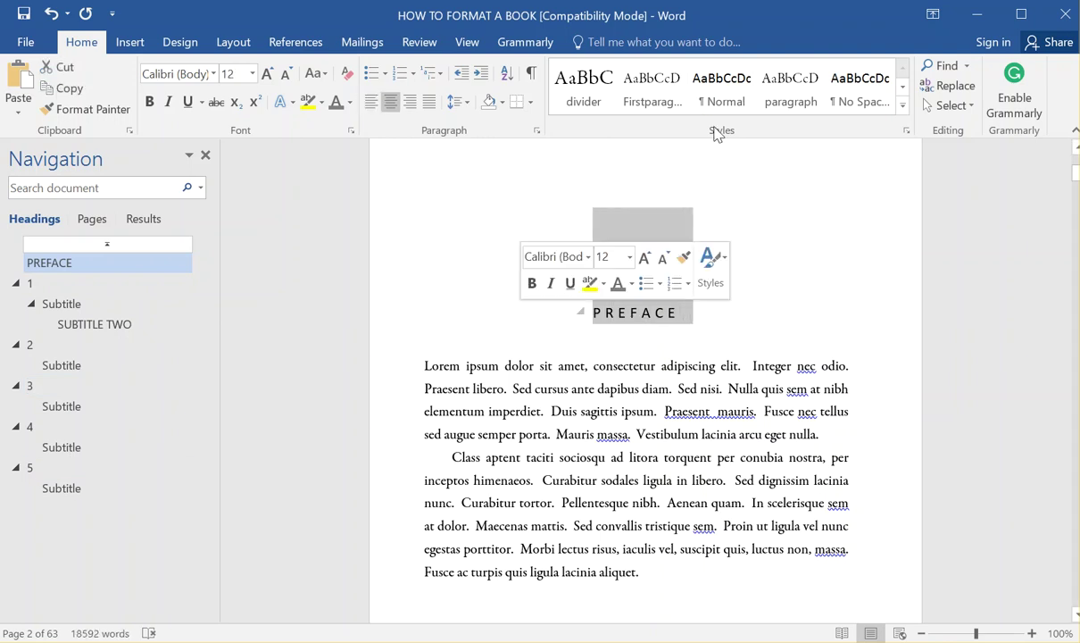
pyautogui.click(721, 84)
pyautogui.click(413, 216)
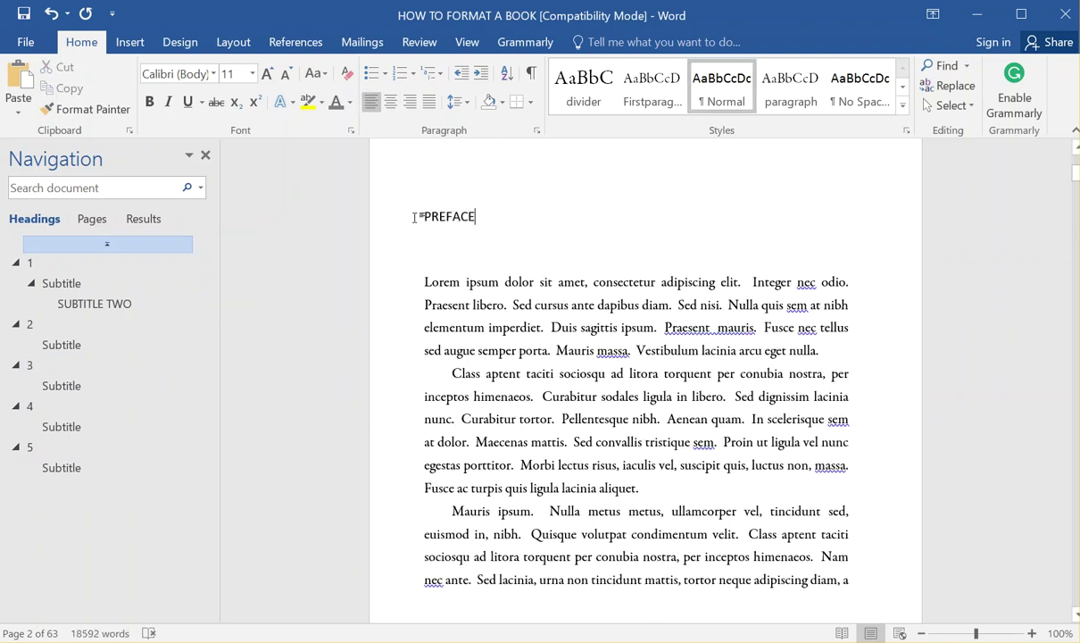
pyautogui.click(393, 214)
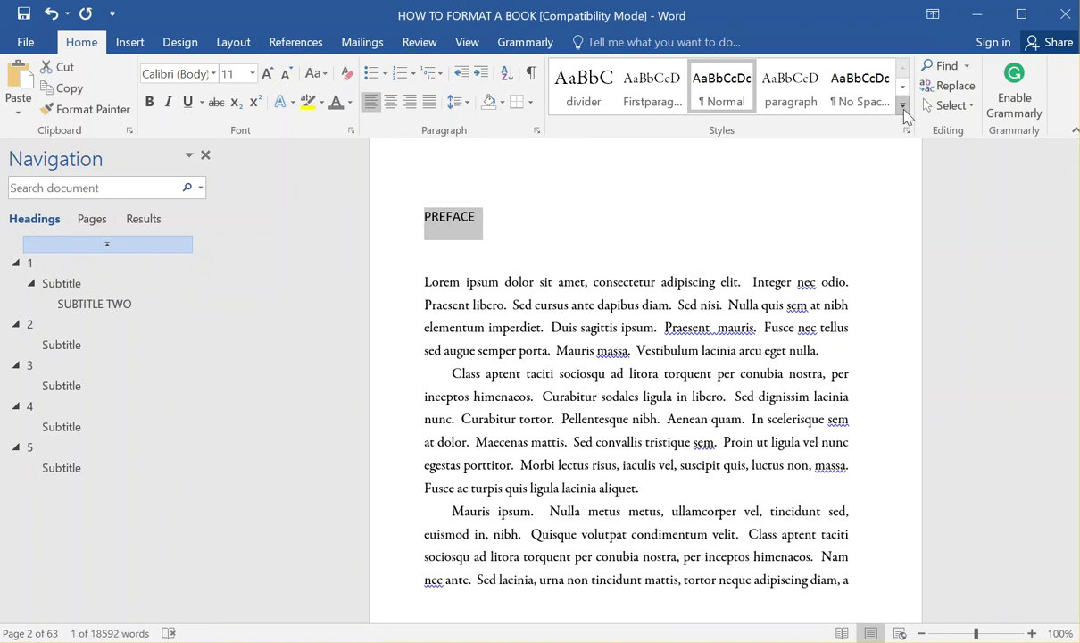
pyautogui.click(902, 105)
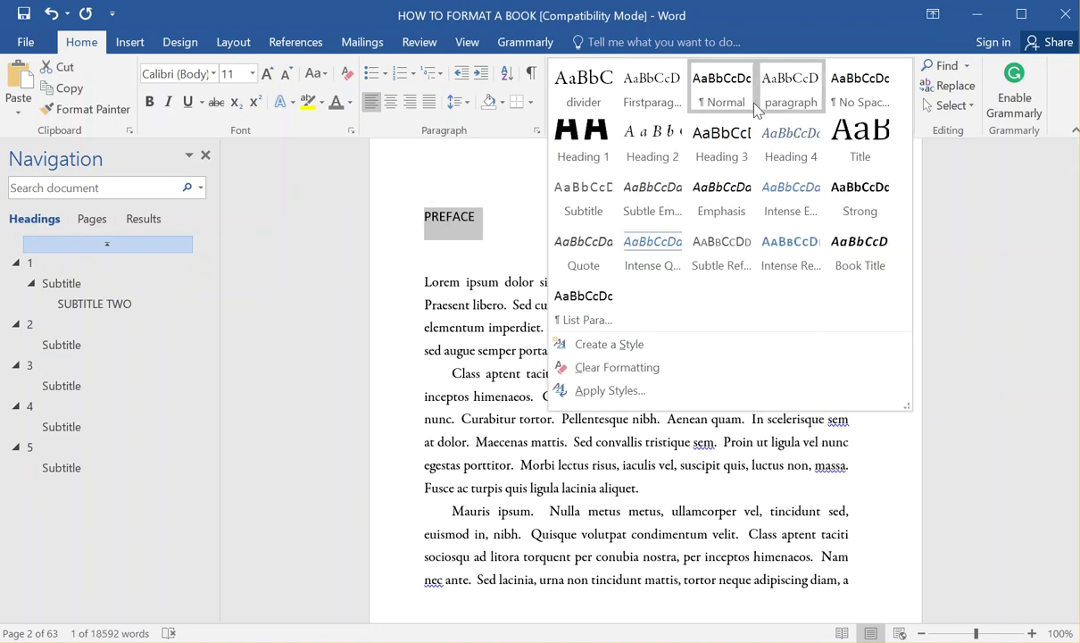
pyautogui.click(585, 141)
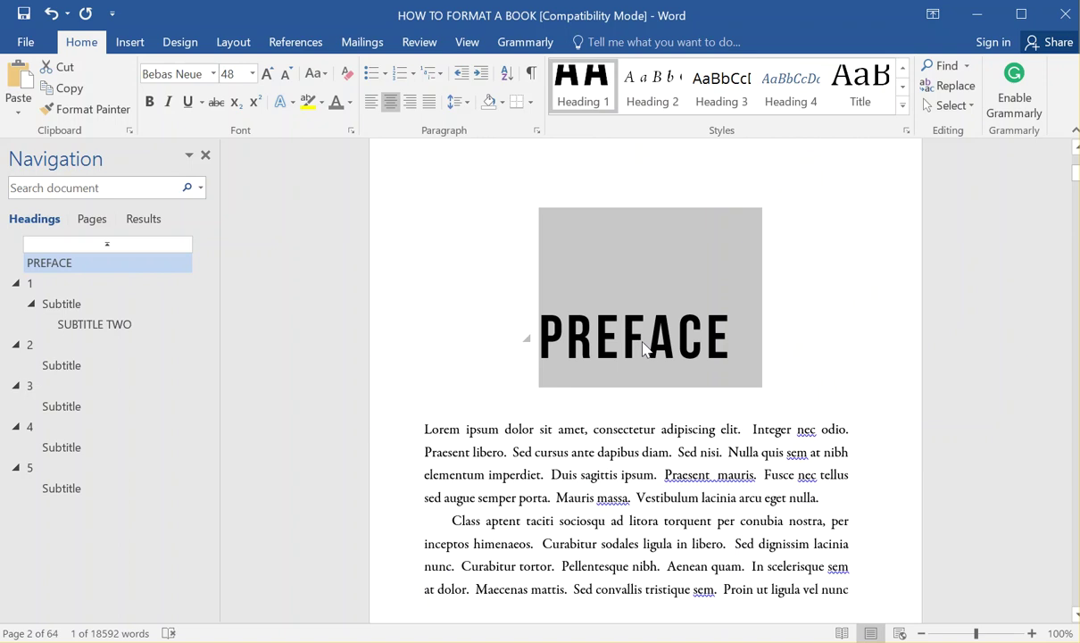
# - Try Adobe Jenson Pro Lt on the PREFACE heading, then switch it to Adobe Caslon Pro
pyautogui.click(213, 73)
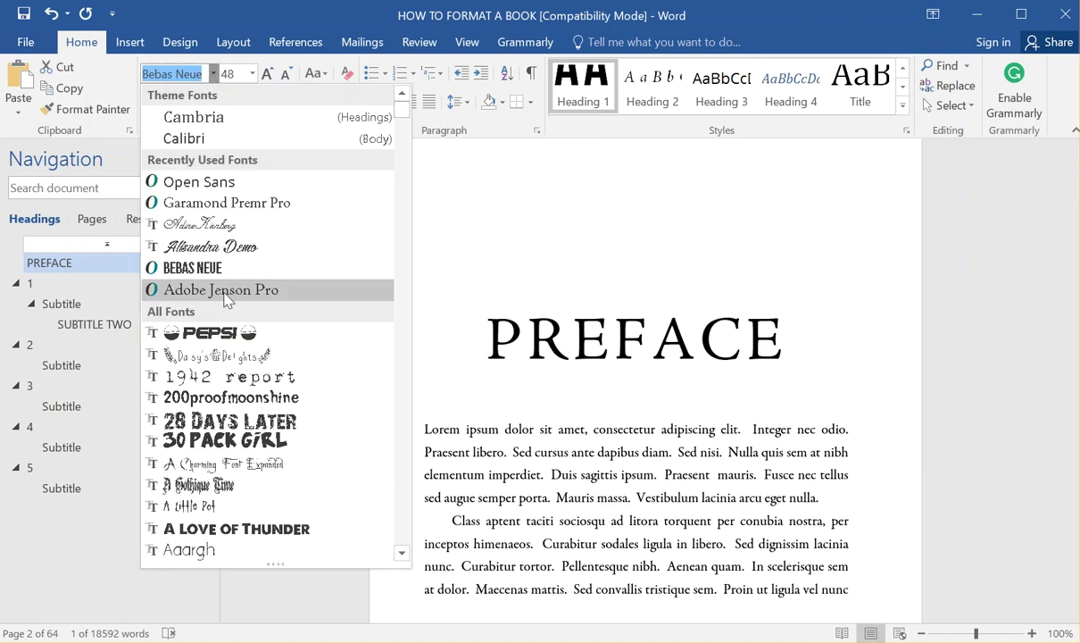
pyautogui.scroll(-7, 223, 406)
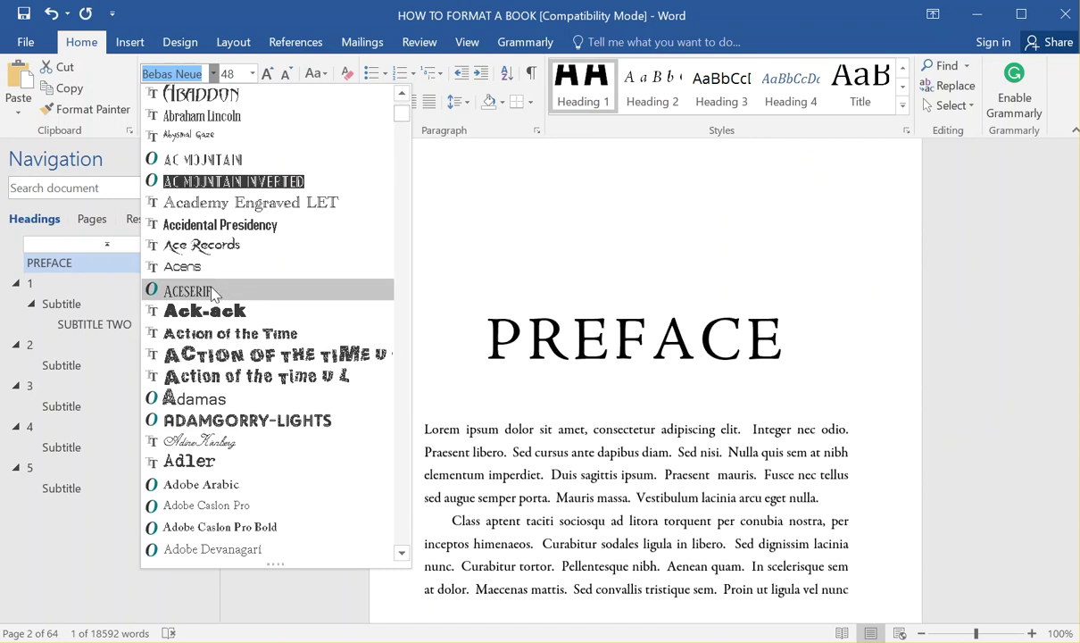
pyautogui.scroll(-7, 214, 292)
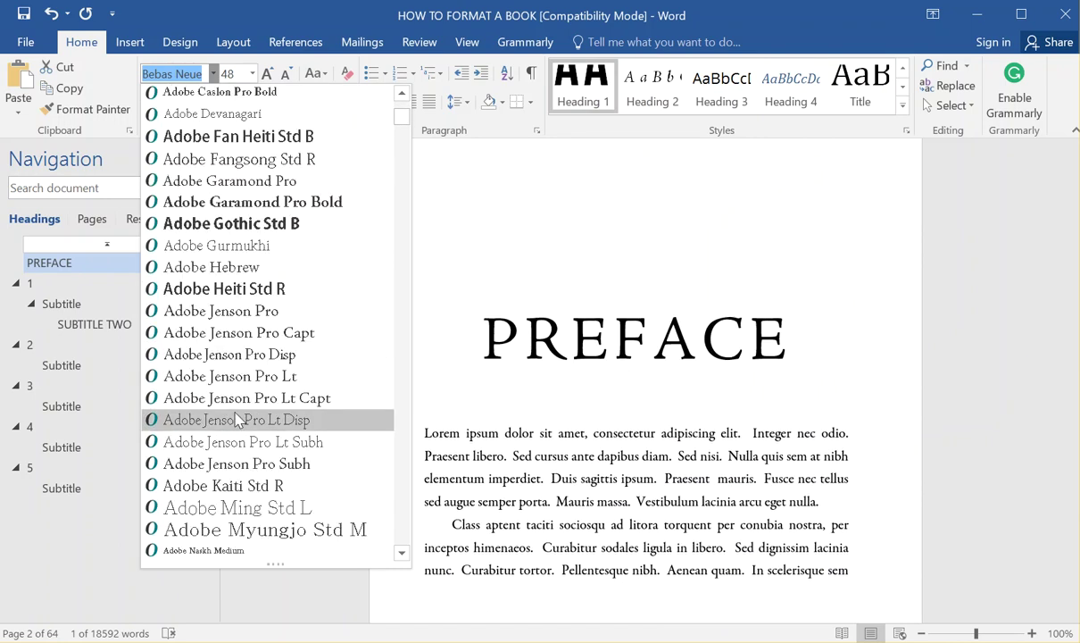
pyautogui.press('Escape')
pyautogui.tripleClick(662, 362)
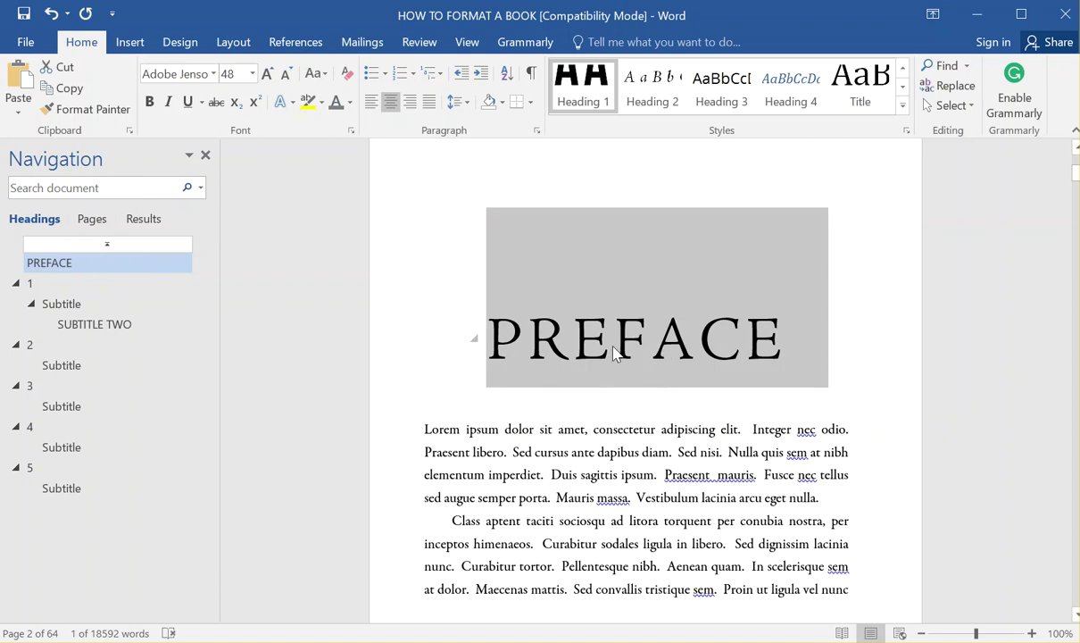
pyautogui.click(212, 73)
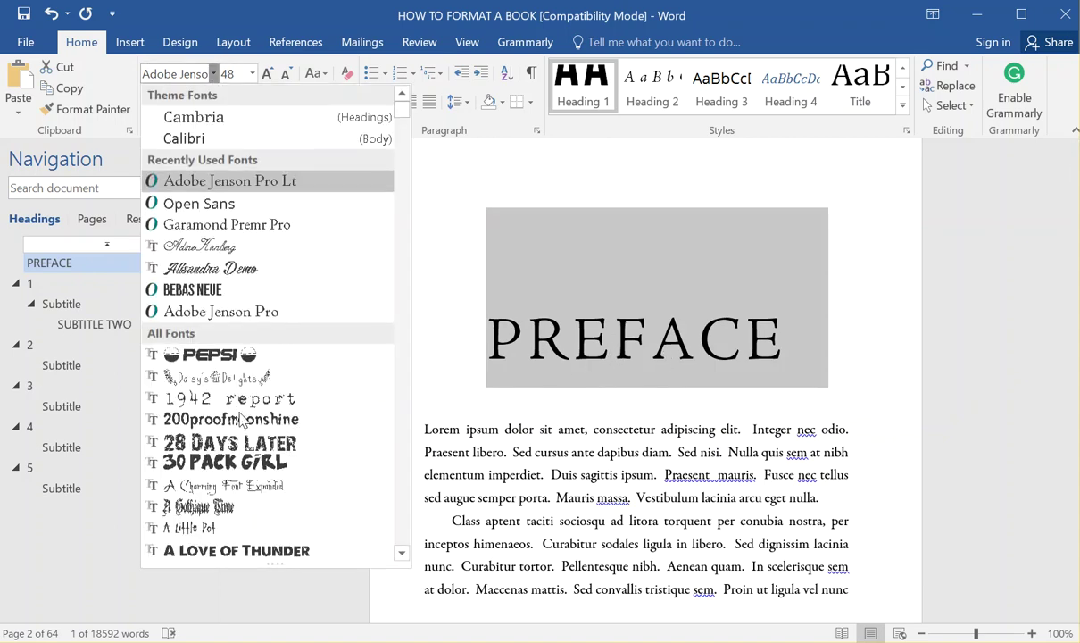
pyautogui.scroll(-6, 256, 466)
pyautogui.scroll(-4, 256, 466)
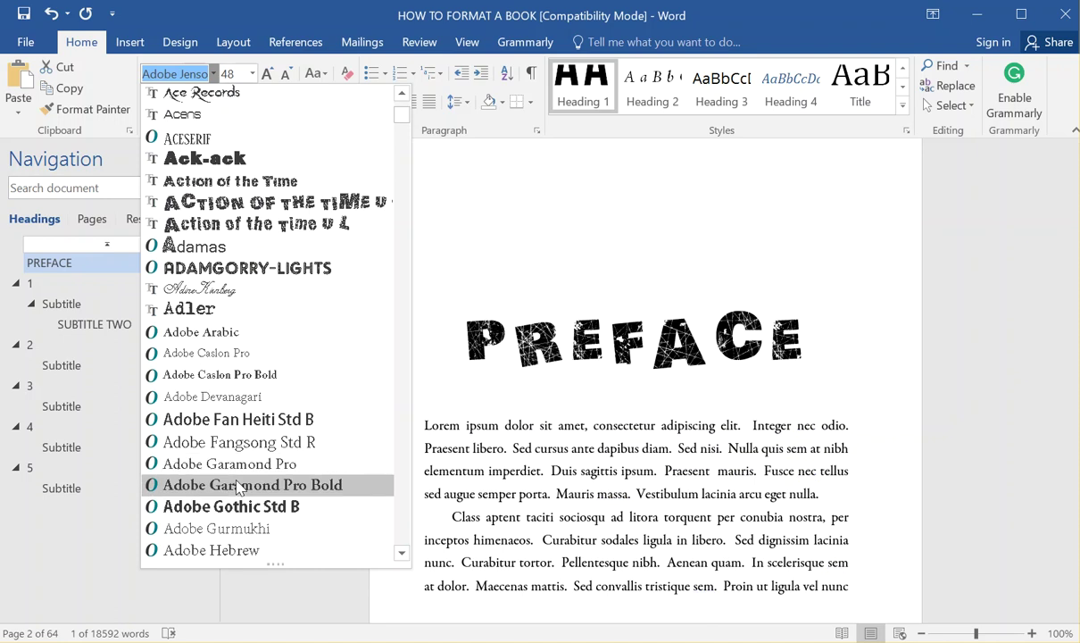
pyautogui.click(259, 348)
pyautogui.click(596, 323)
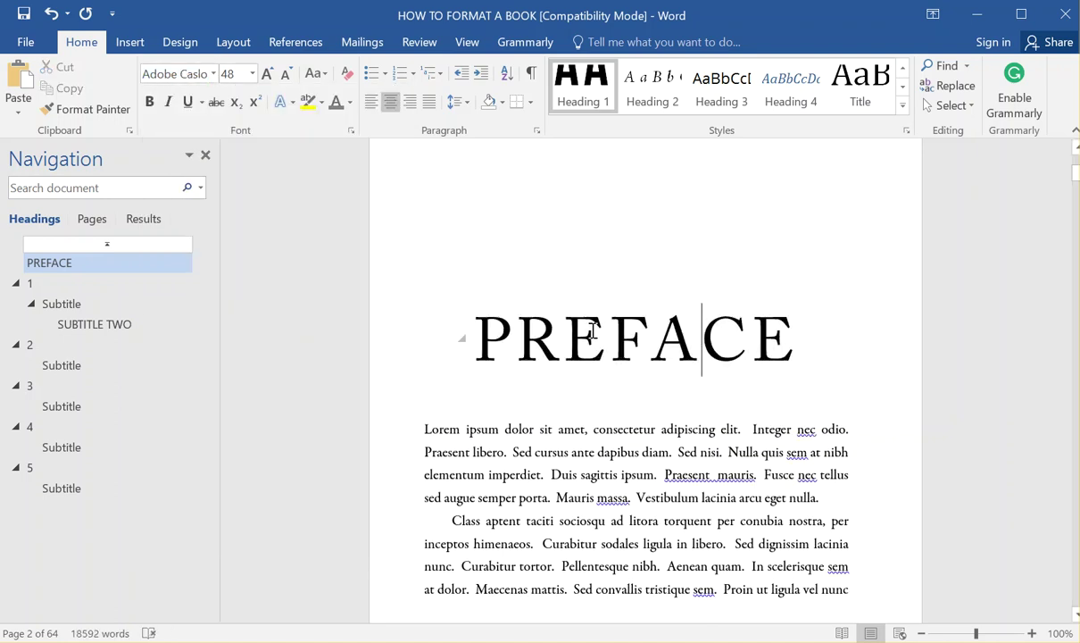
# - Select the PREFACE heading and update the Heading 1 style to match it
pyautogui.rightClick(593, 327)
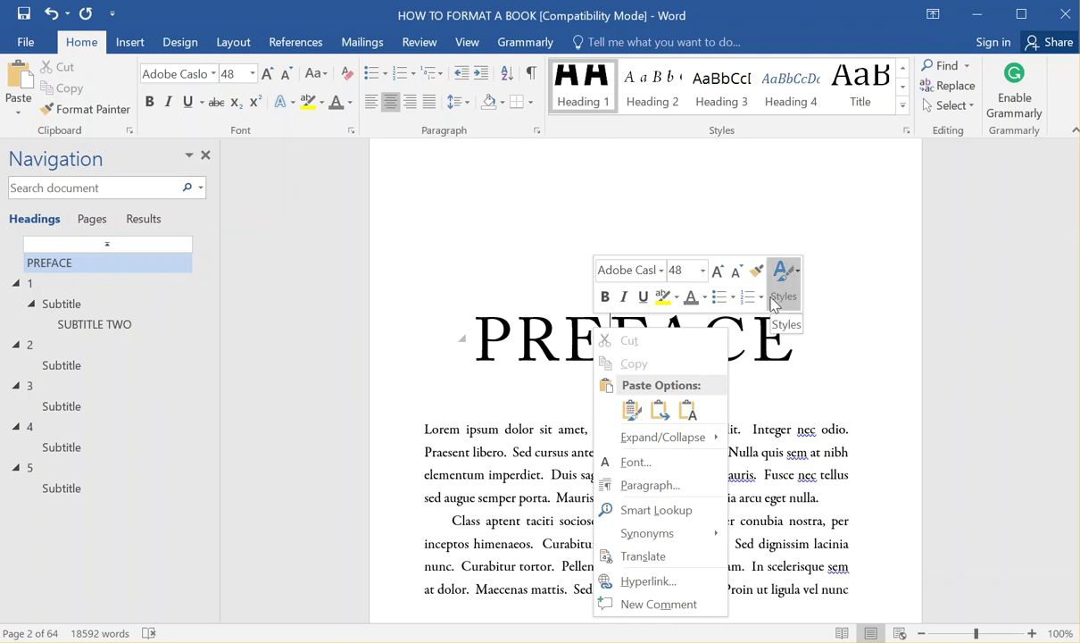
pyautogui.click(795, 373)
pyautogui.moveTo(807, 339); pyautogui.dragTo(457, 331)
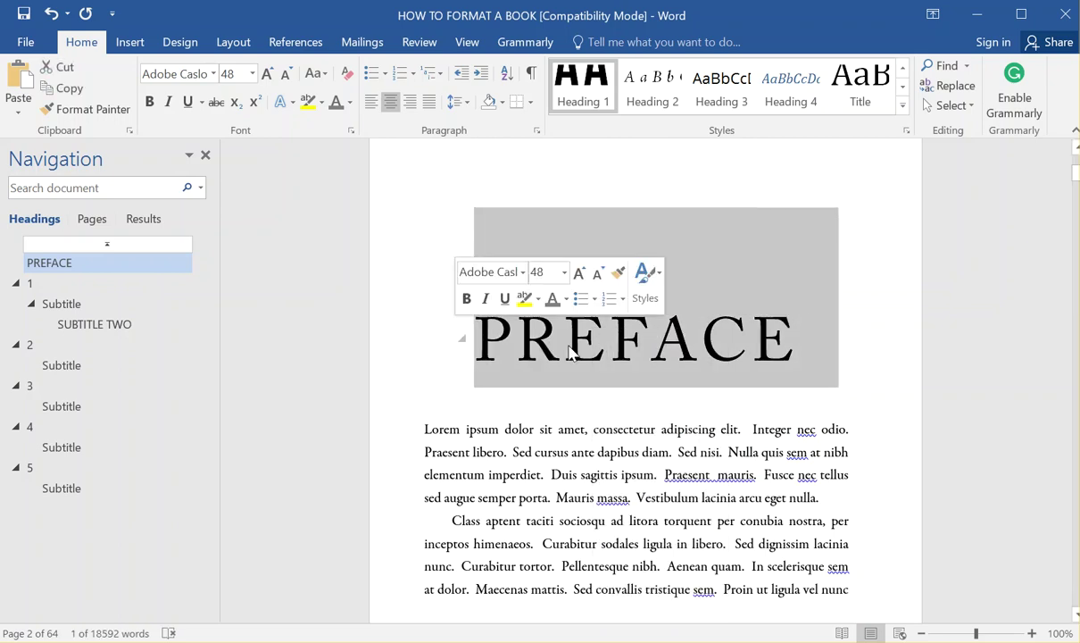
pyautogui.rightClick(581, 90)
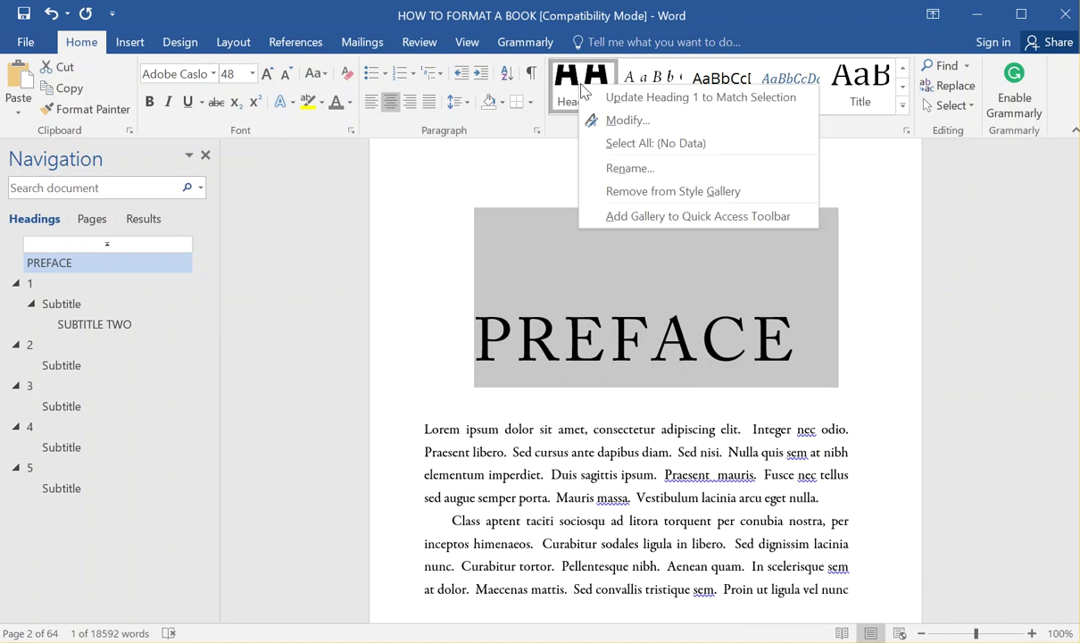
pyautogui.click(790, 98)
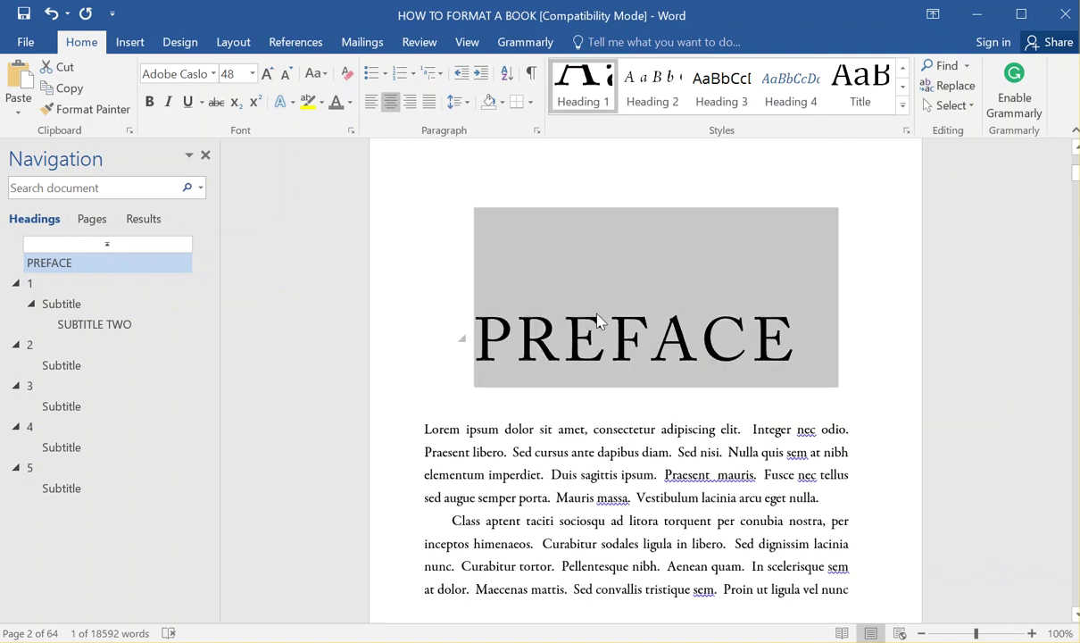
# - Resize PREFACE to 16 pt and update Heading 1 to match the selection again
pyautogui.click(252, 74)
pyautogui.click(235, 215)
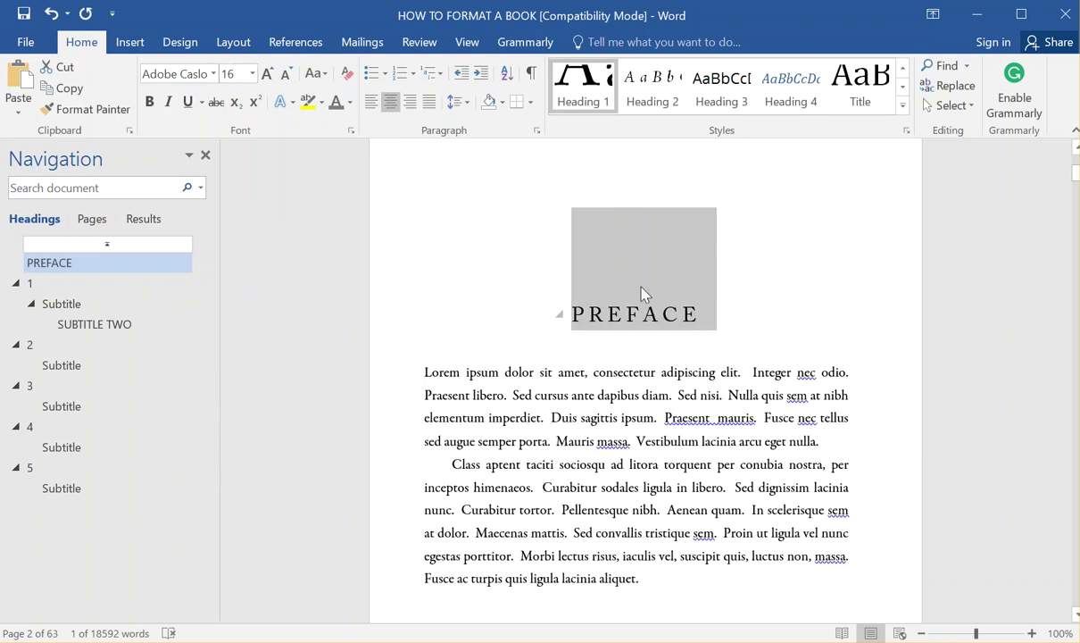
pyautogui.rightClick(582, 94)
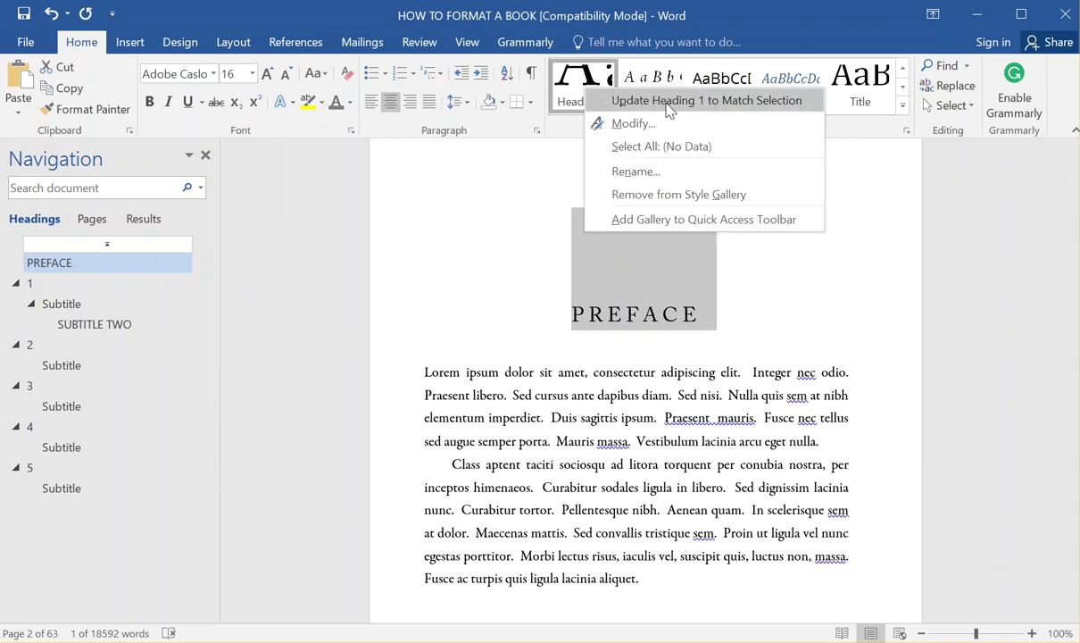
pyautogui.click(670, 101)
pyautogui.click(676, 304)
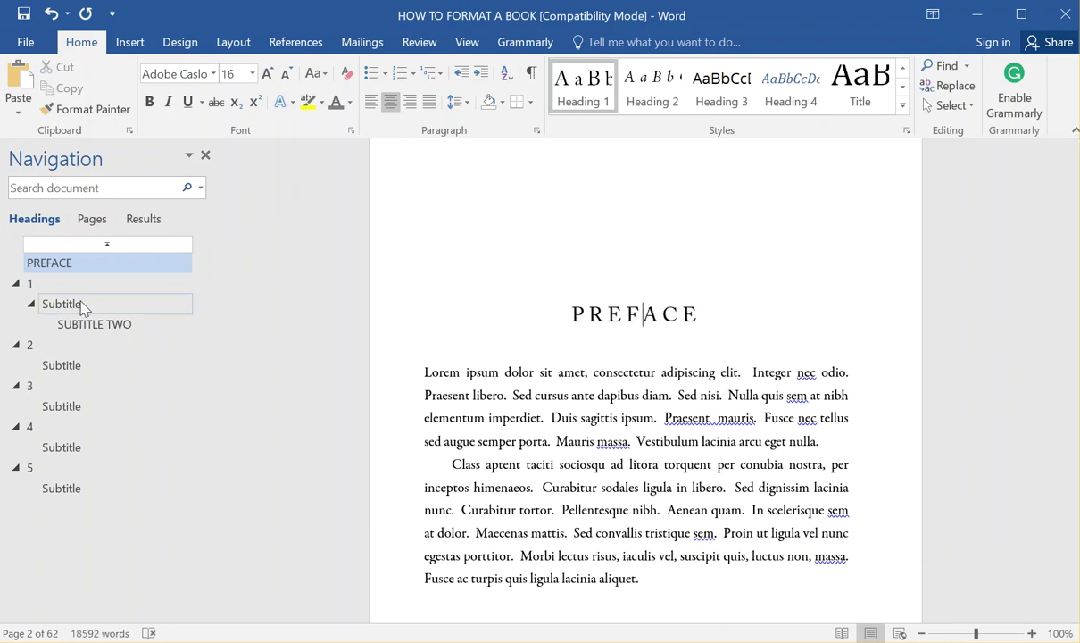
# - Jump through chapters 1 and 2 in the Navigation pane and select the chapter 2 number
pyautogui.click(48, 283)
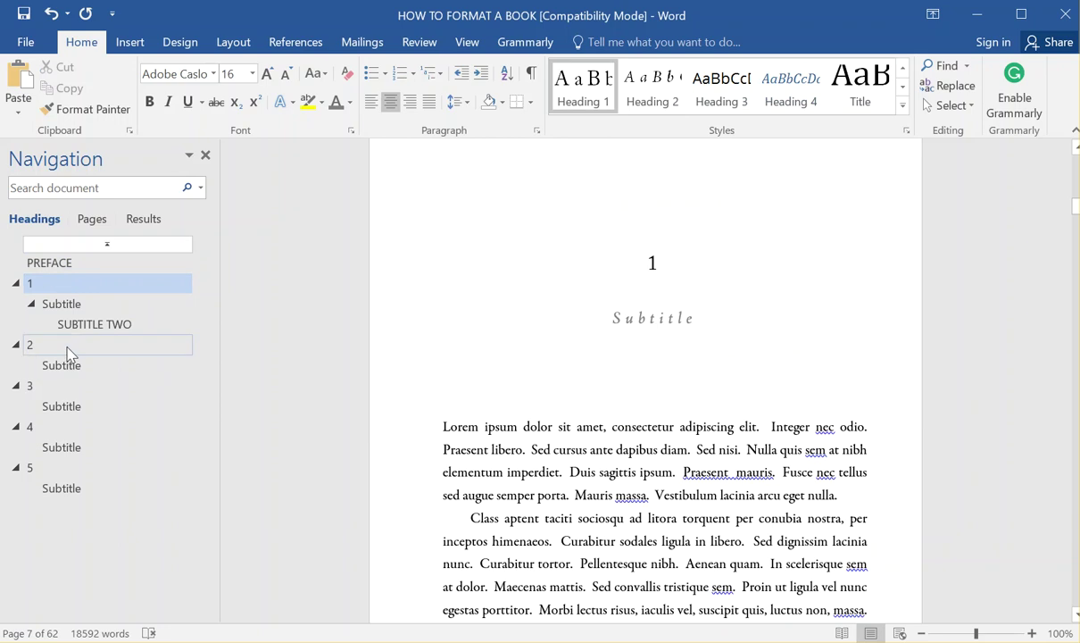
pyautogui.click(66, 346)
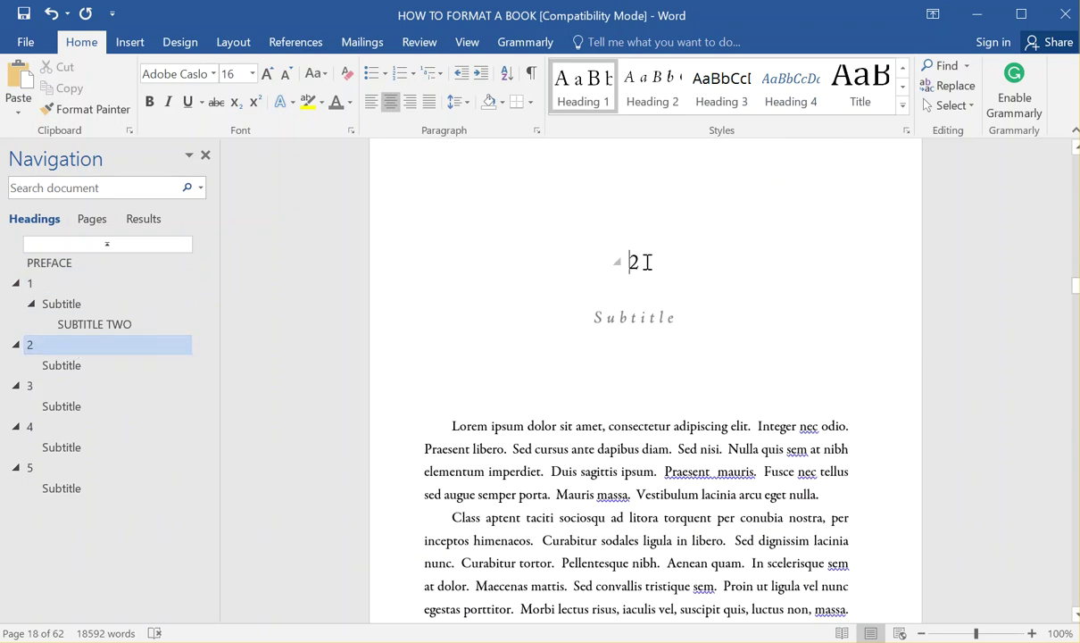
pyautogui.doubleClick(618, 259)
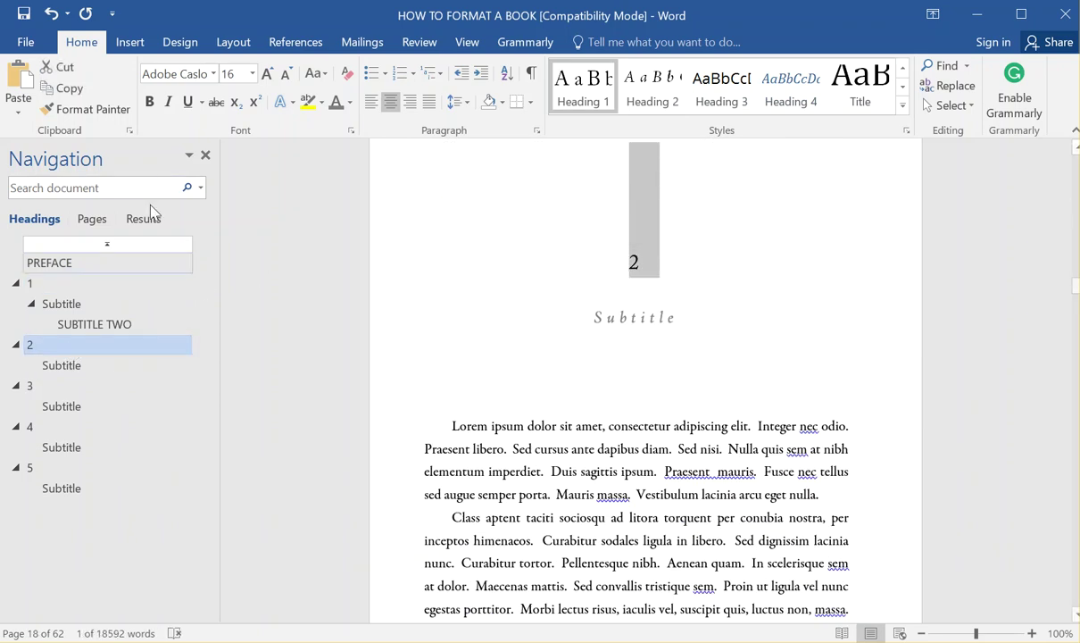
pyautogui.click(253, 74)
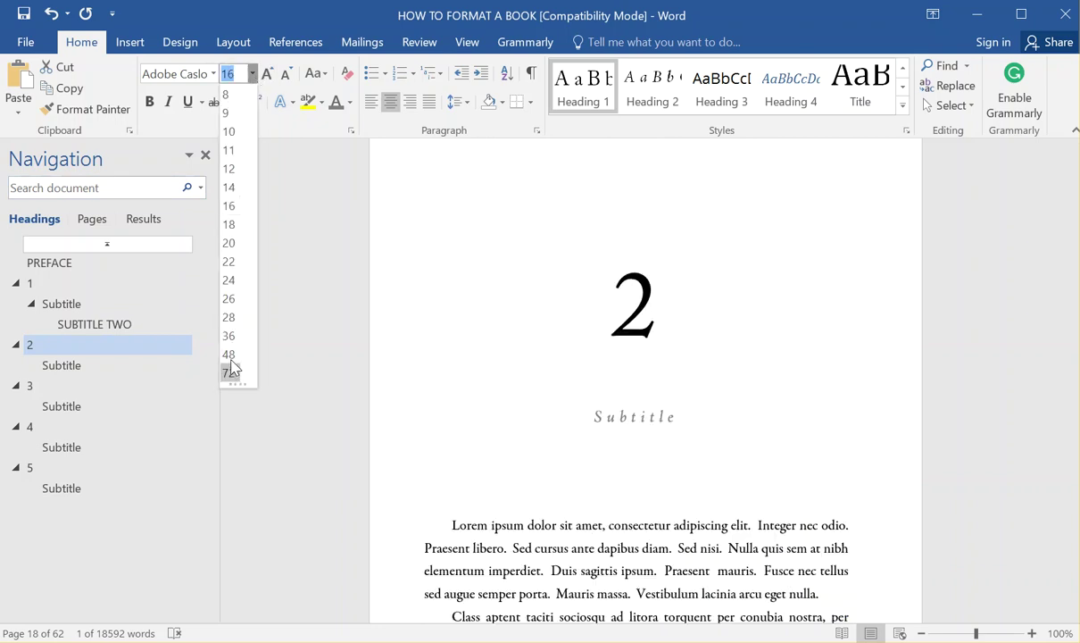
# - Set the chapter 2 number to 48 pt and update Heading 1 to match it
pyautogui.click(230, 354)
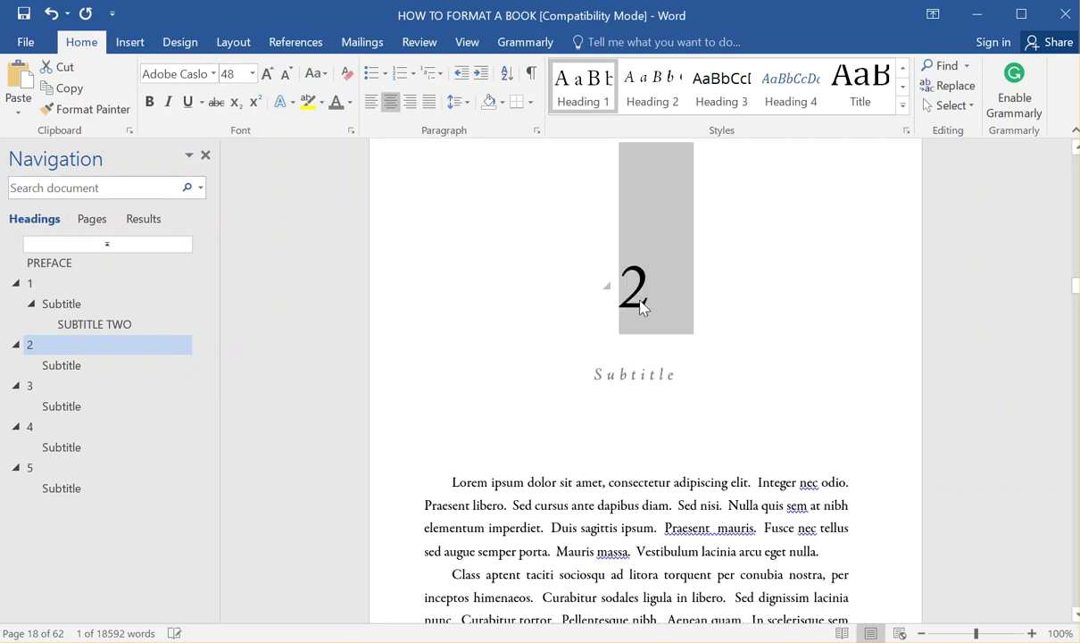
pyautogui.rightClick(563, 89)
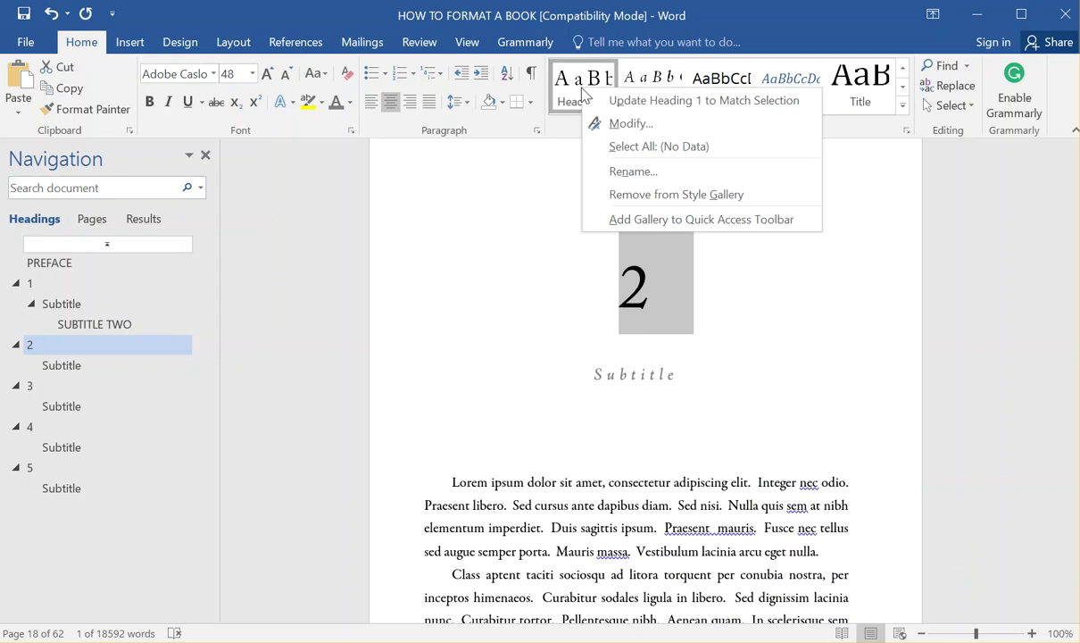
pyautogui.click(574, 124)
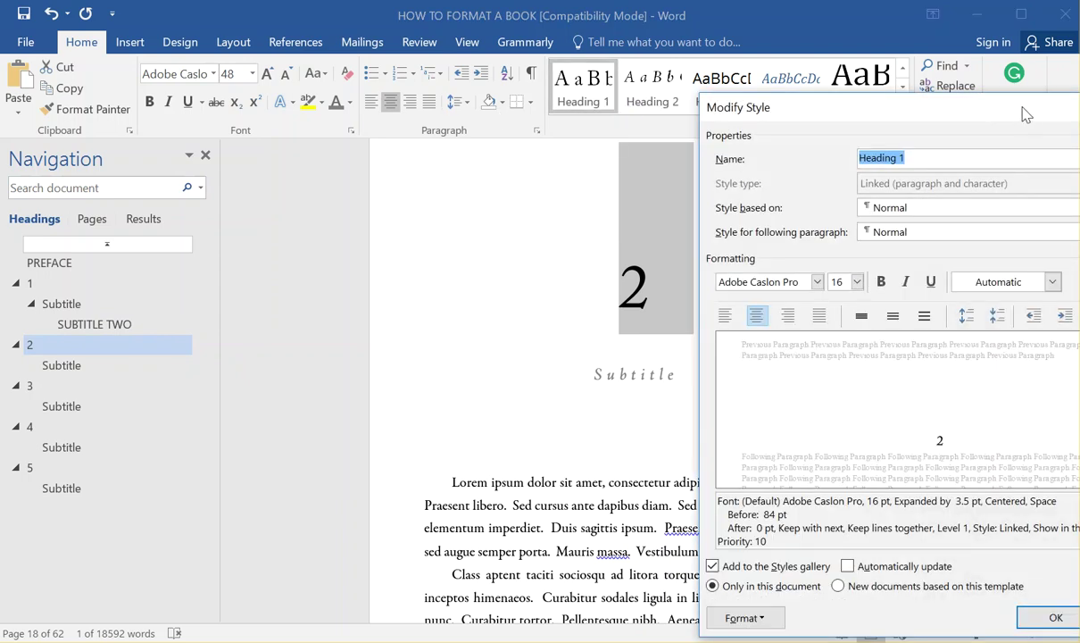
pyautogui.moveTo(1026, 114); pyautogui.dragTo(653, 132)
pyautogui.click(783, 125)
pyautogui.rightClick(589, 92)
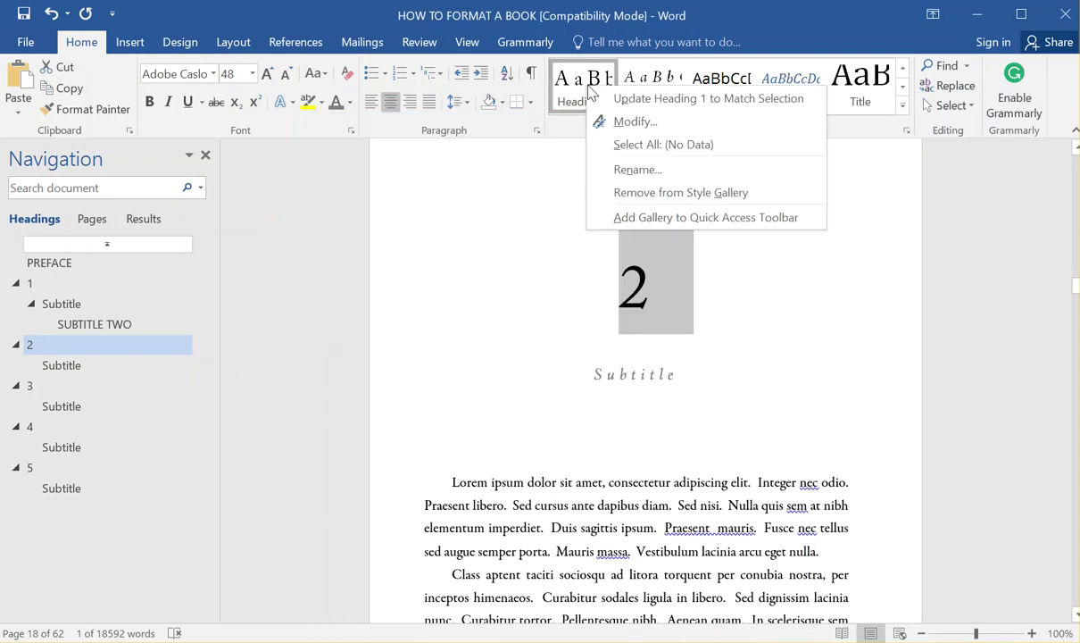
pyautogui.click(625, 99)
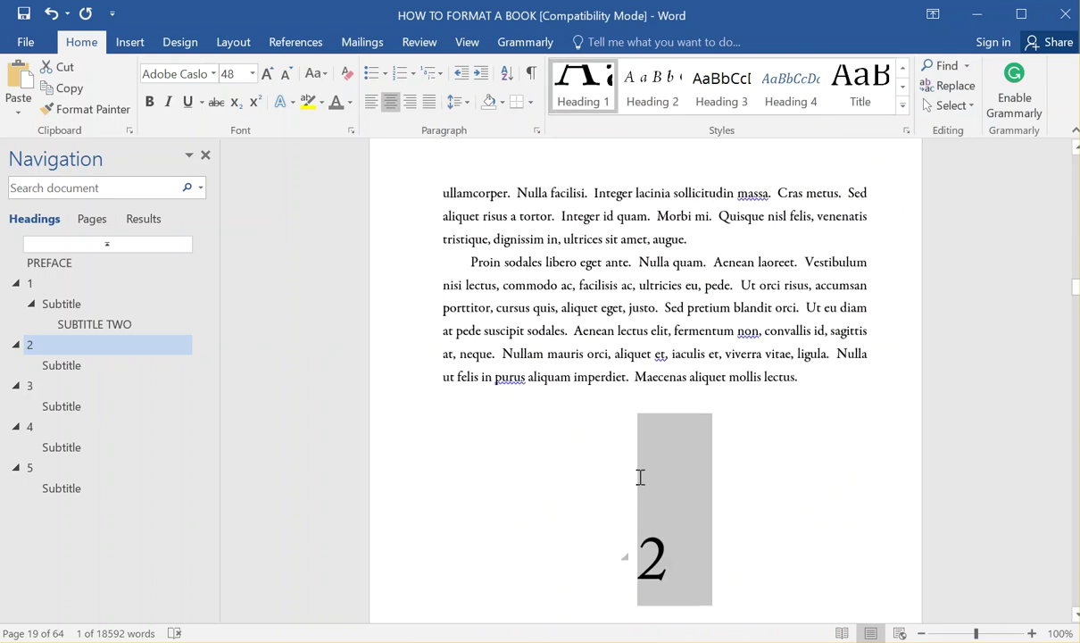
pyautogui.click(622, 253)
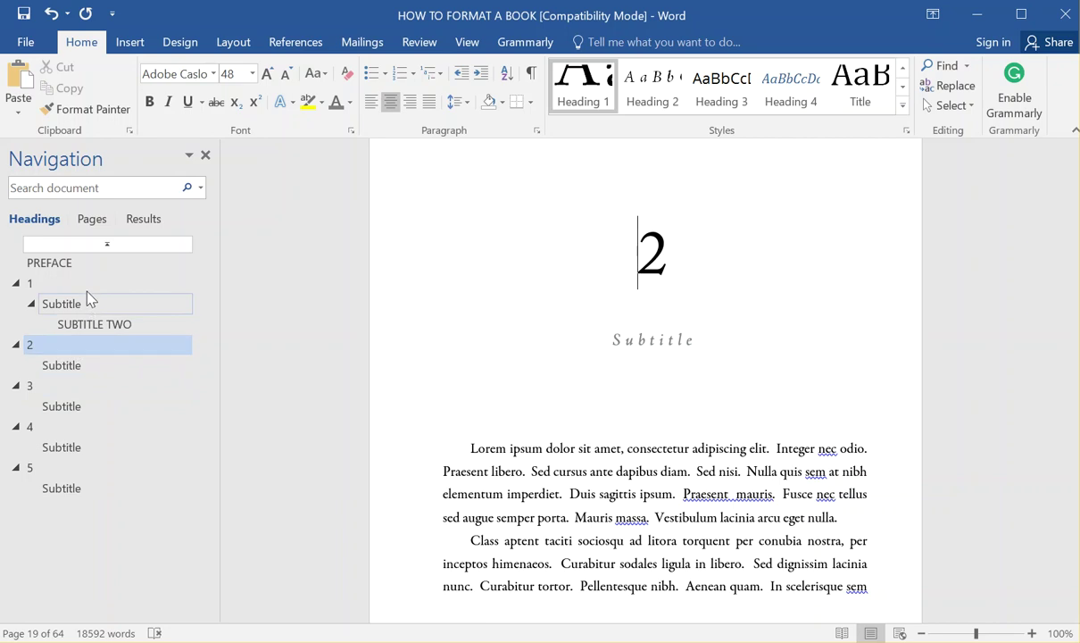
pyautogui.click(79, 368)
# - Select the chapter 2 body paragraphs from 'Class' to 'aliquet.' and expand the Styles gallery
pyautogui.scroll(2, 657, 263)
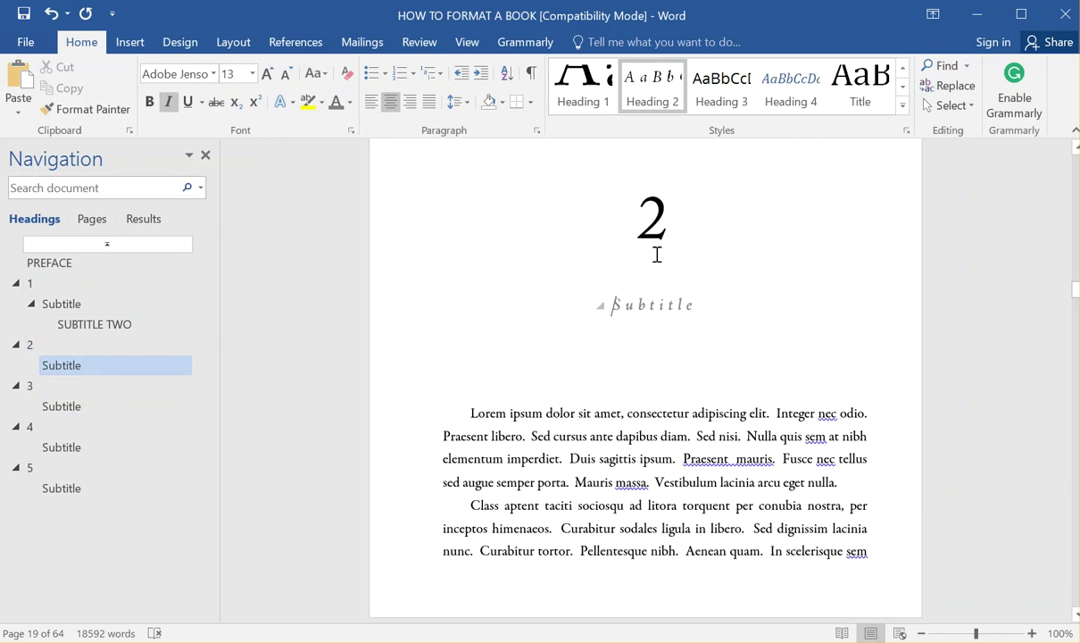
pyautogui.doubleClick(690, 320)
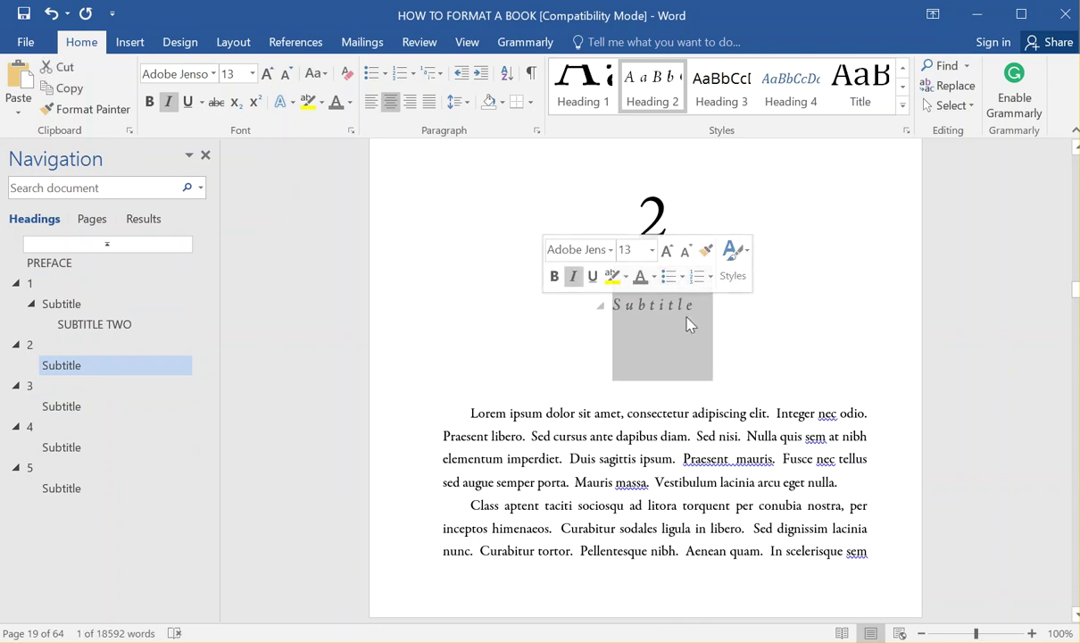
pyautogui.click(645, 320)
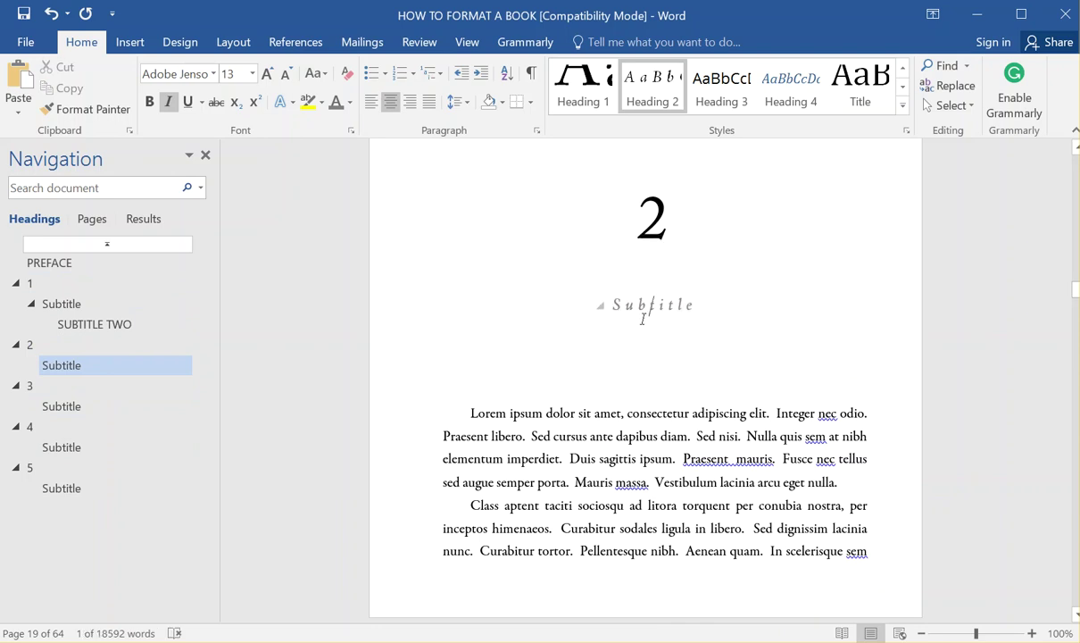
pyautogui.scroll(-3, 516, 425)
pyautogui.moveTo(460, 291); pyautogui.dragTo(848, 359)
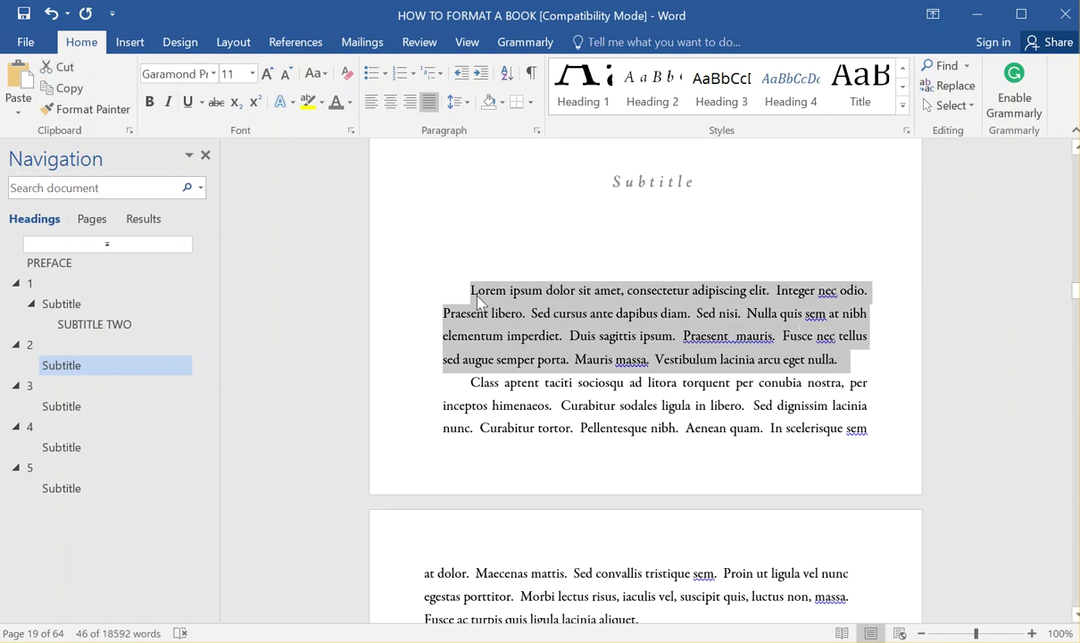
pyautogui.scroll(-4, 536, 339)
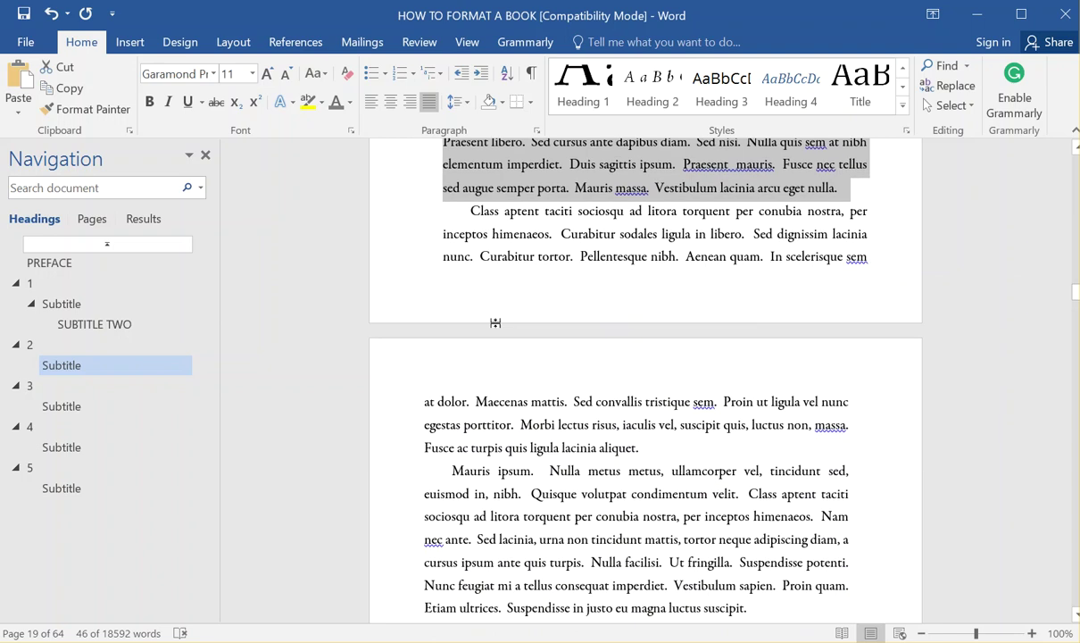
pyautogui.click(467, 198)
pyautogui.moveTo(591, 286); pyautogui.dragTo(635, 428)
pyautogui.click(903, 107)
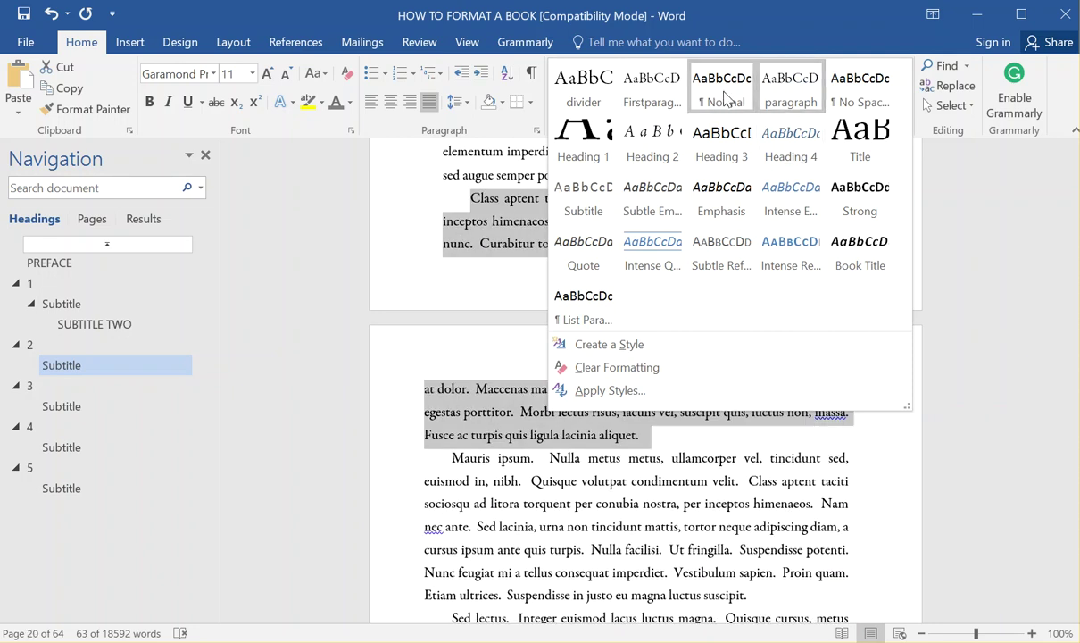
# - Apply the paragraph style to the later paragraphs and set the opening paragraph's first-line indent to 0"
pyautogui.click(790, 98)
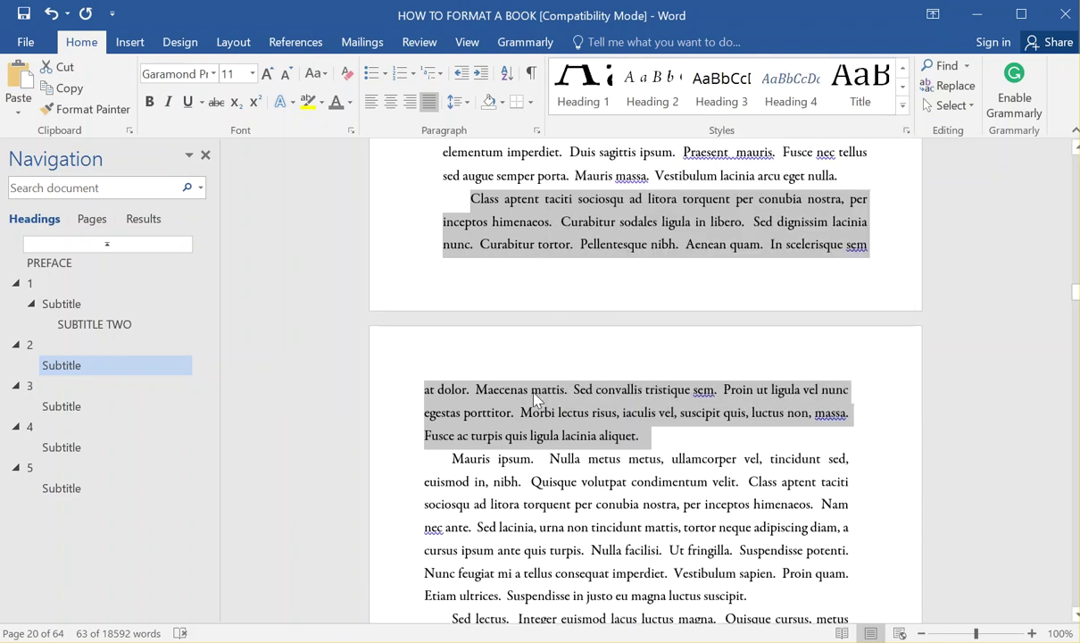
pyautogui.scroll(3, 503, 370)
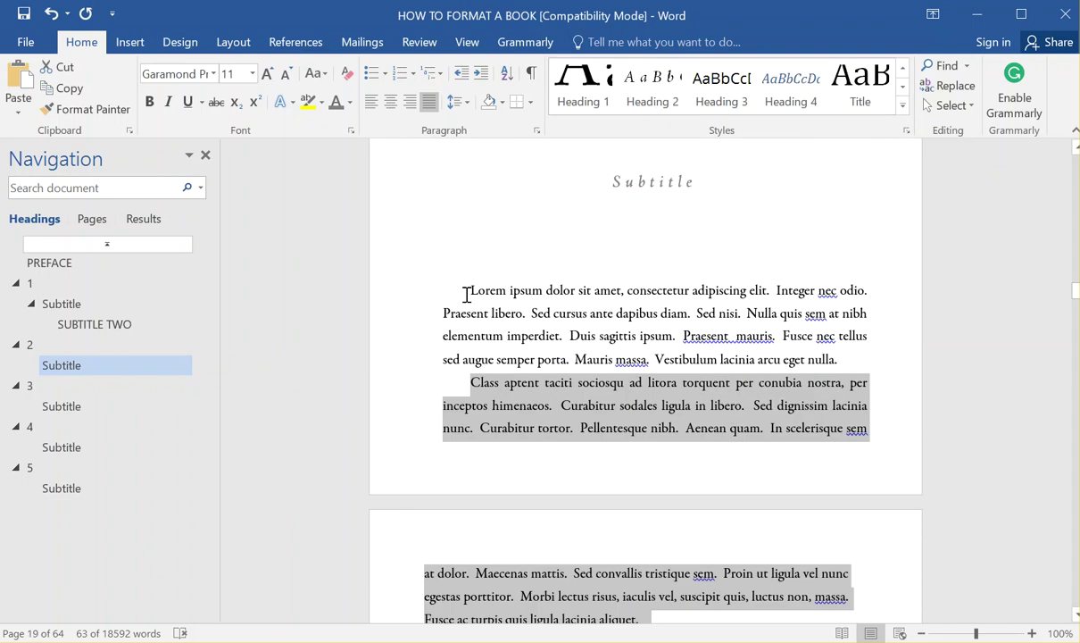
pyautogui.moveTo(466, 295); pyautogui.dragTo(814, 353)
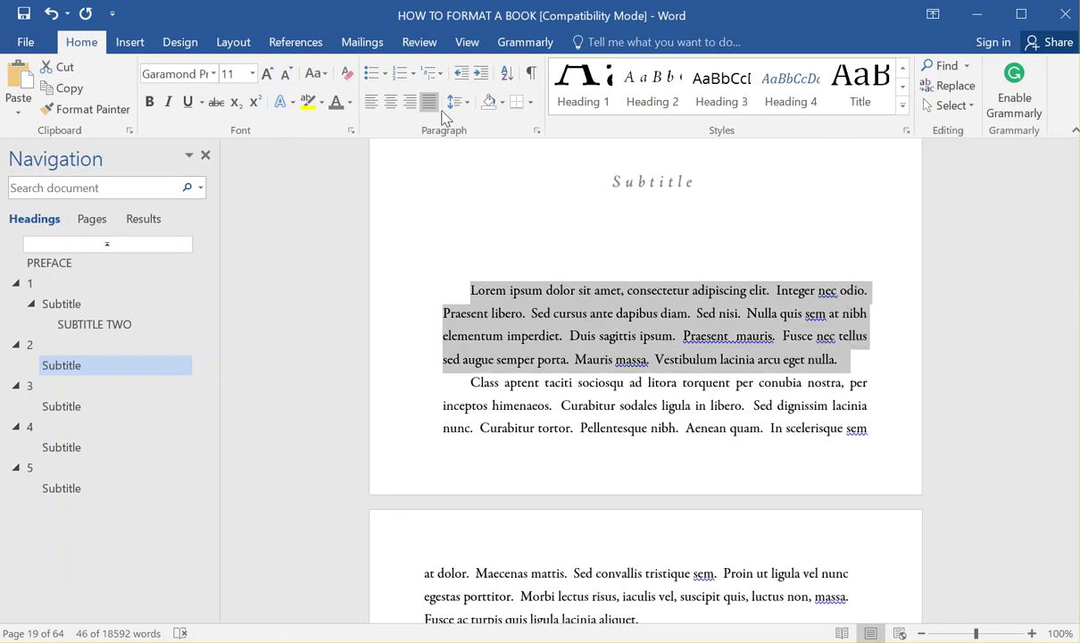
pyautogui.click(471, 104)
pyautogui.click(503, 247)
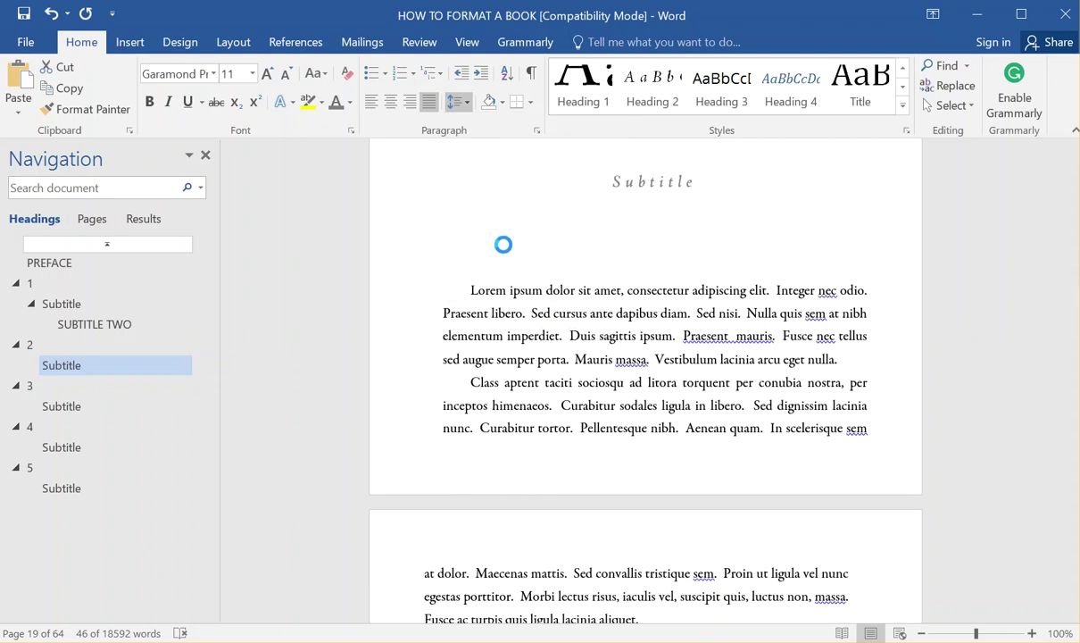
pyautogui.click(724, 253)
pyautogui.click(724, 253)
pyautogui.click(724, 253)
pyautogui.click(723, 252)
pyautogui.click(724, 252)
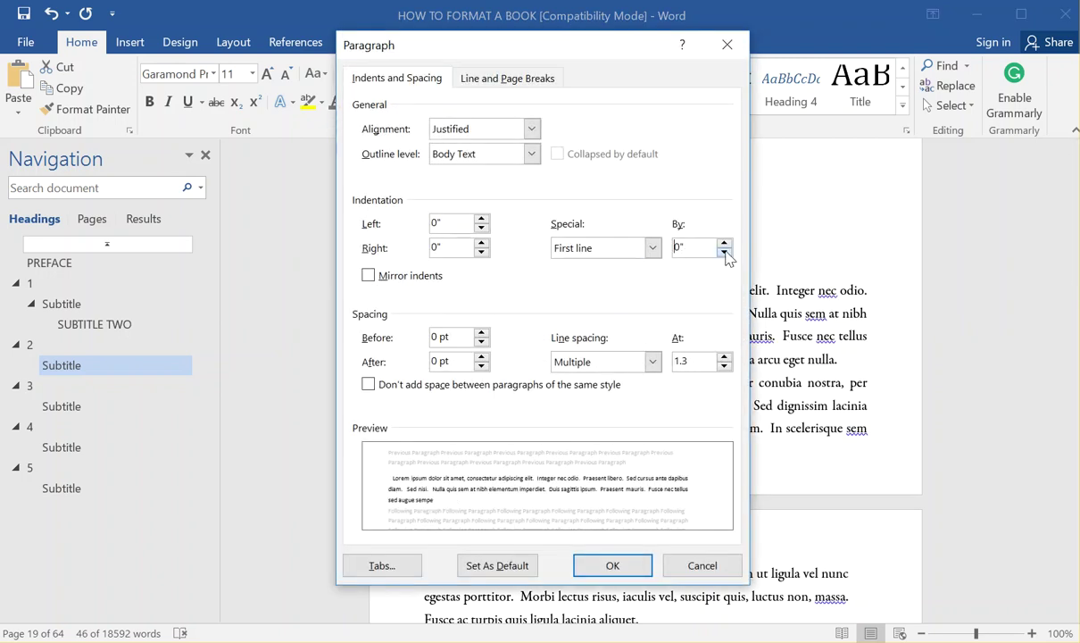
pyautogui.click(610, 564)
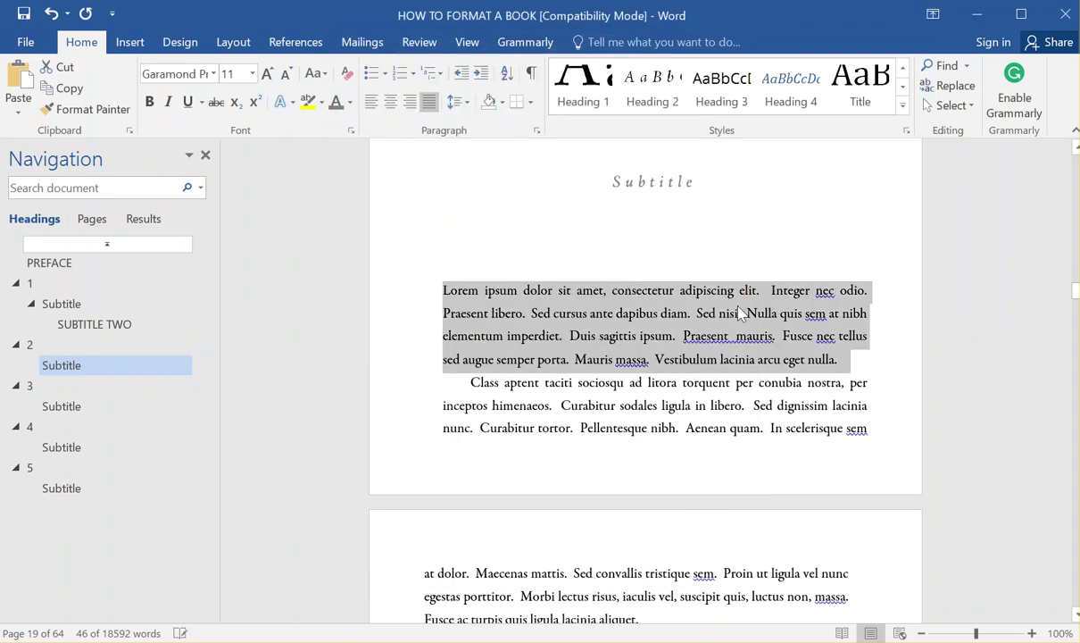
pyautogui.click(572, 314)
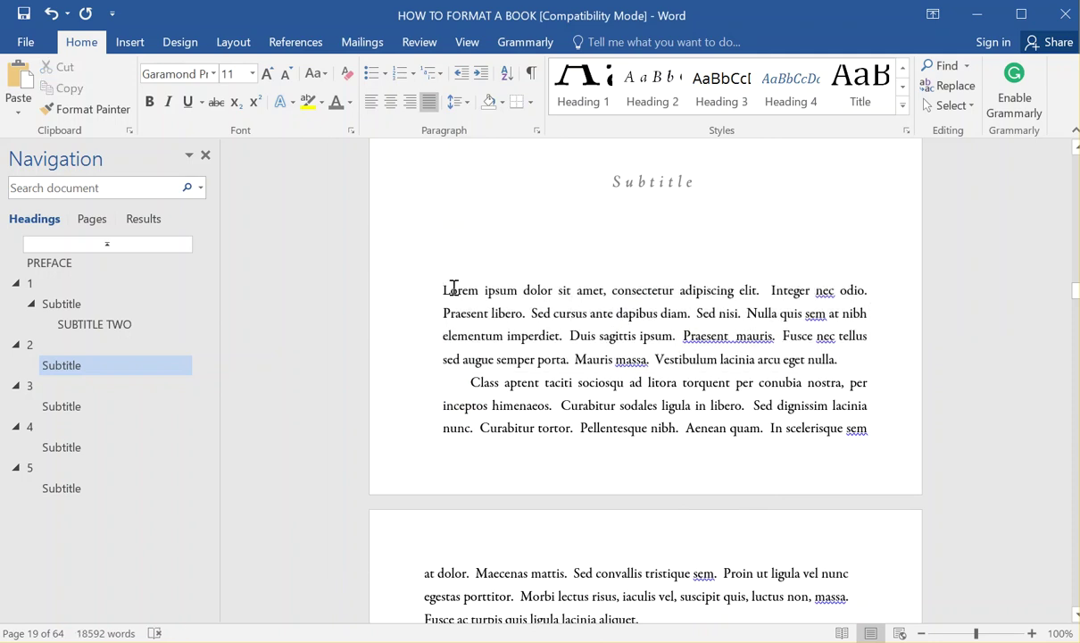
# - Apply the Firstparagraph style to chapter 2's opening Lorem paragraph from the Styles gallery
pyautogui.moveTo(470, 296); pyautogui.dragTo(873, 361)
pyautogui.rightClick(775, 339)
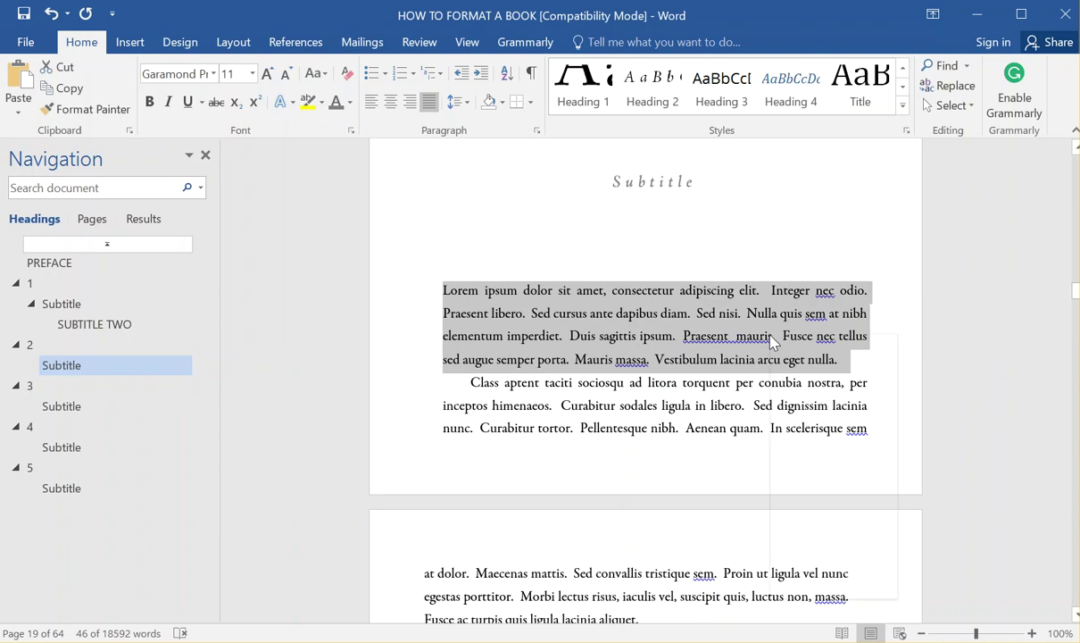
pyautogui.click(961, 284)
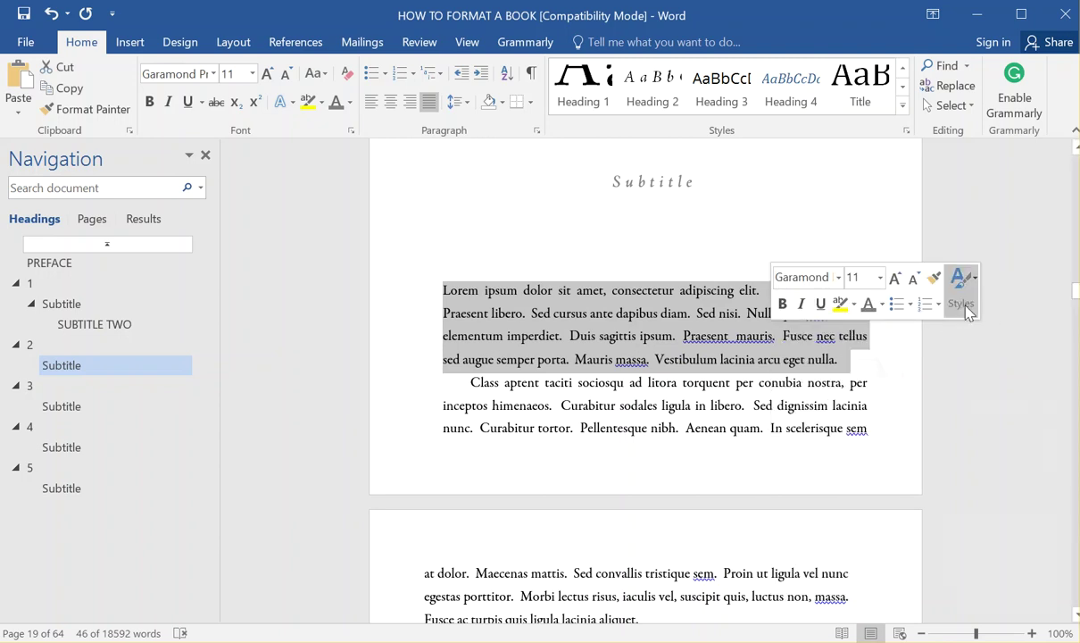
pyautogui.click(961, 284)
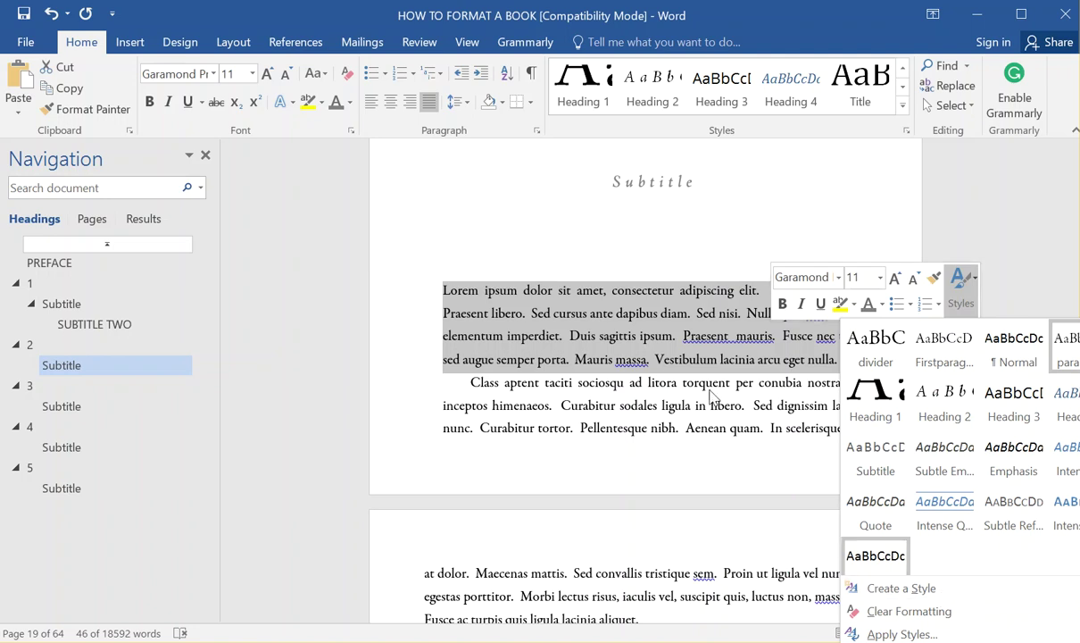
pyautogui.press('Escape')
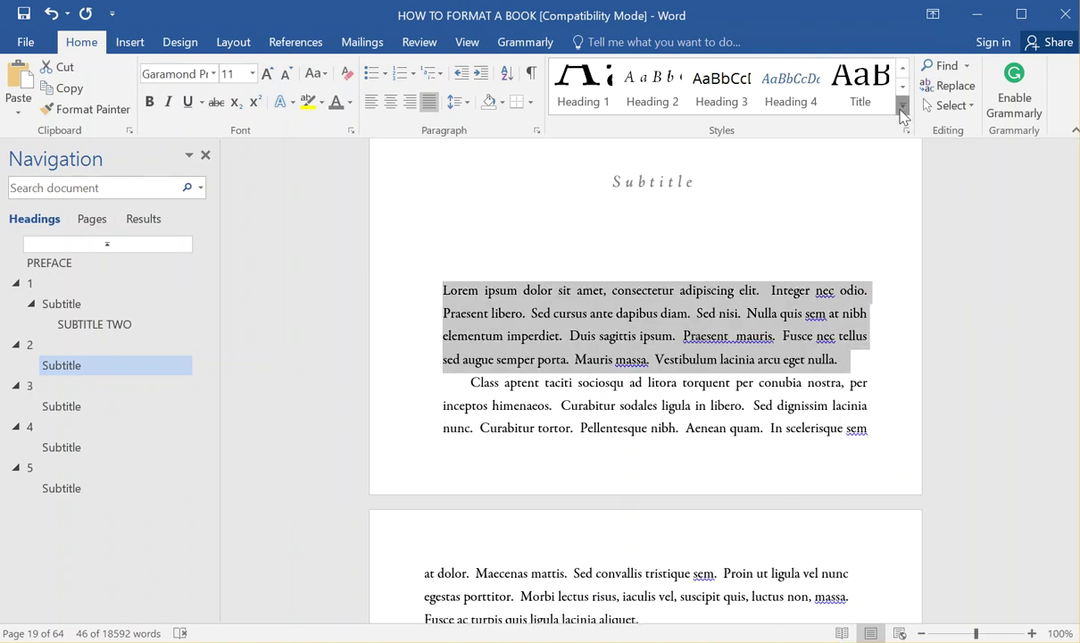
pyautogui.click(903, 105)
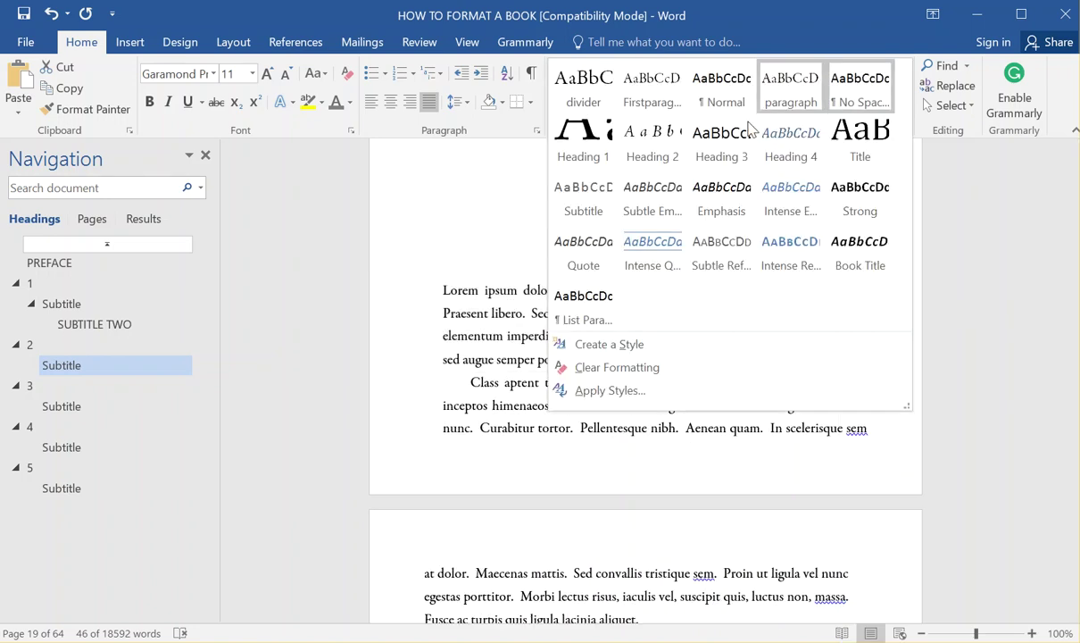
pyautogui.click(656, 96)
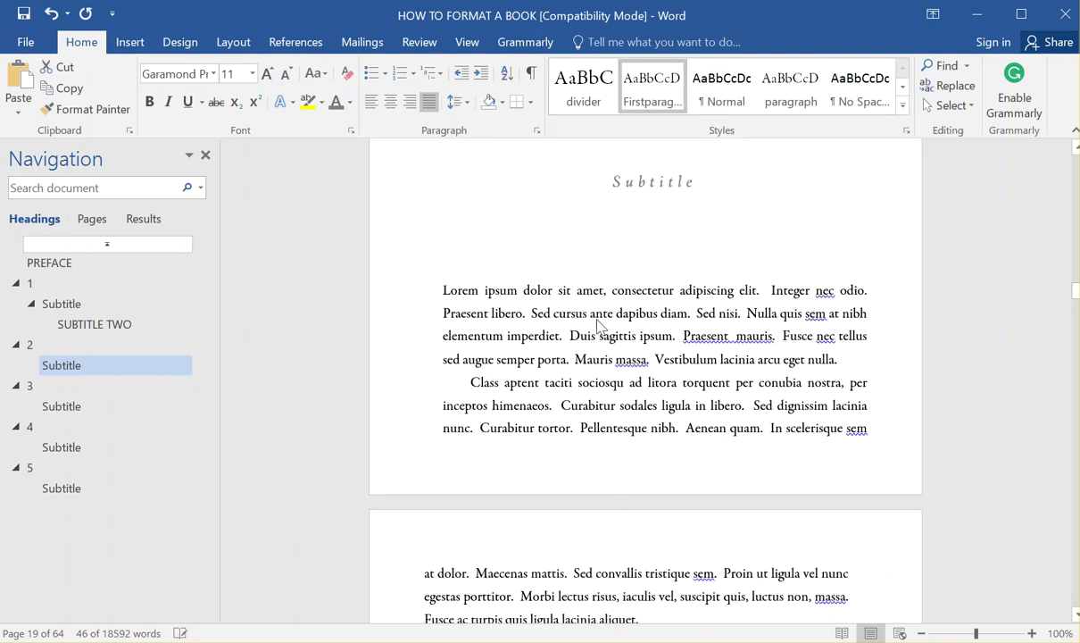
pyautogui.click(71, 393)
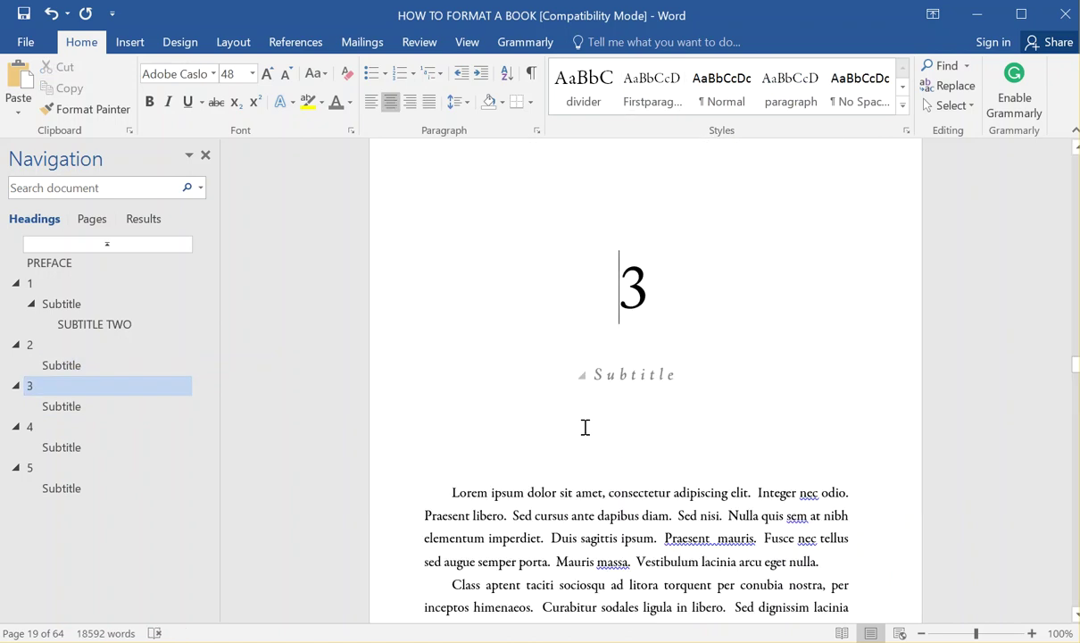
# - Apply the Firstparagraph style to the opening Lorem paragraphs of chapters 3 and 4
pyautogui.scroll(-3, 674, 388)
pyautogui.doubleClick(414, 316)
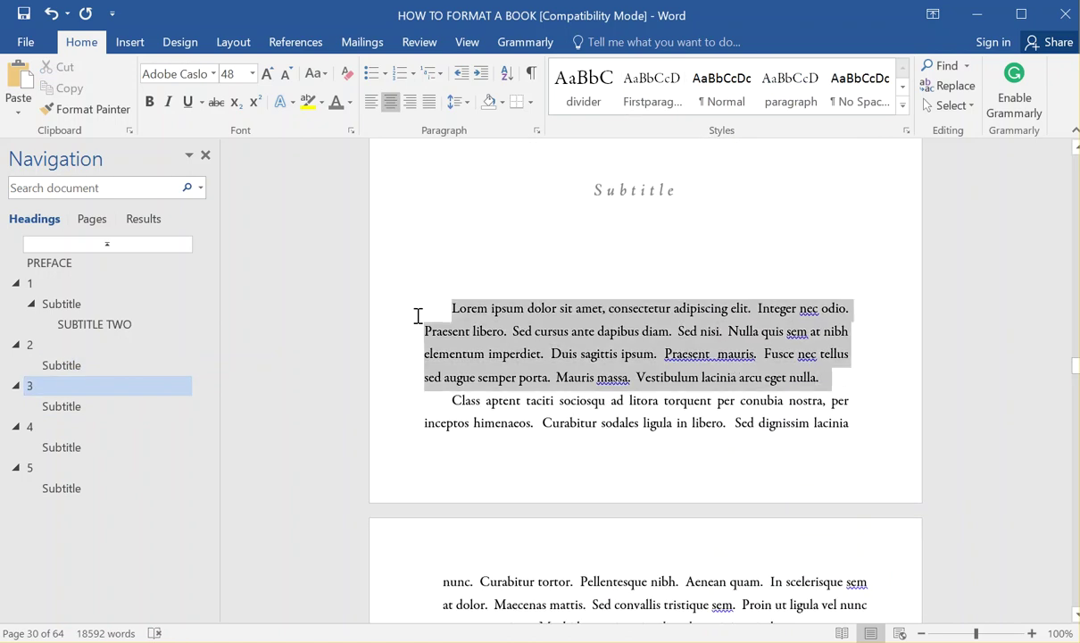
pyautogui.click(654, 98)
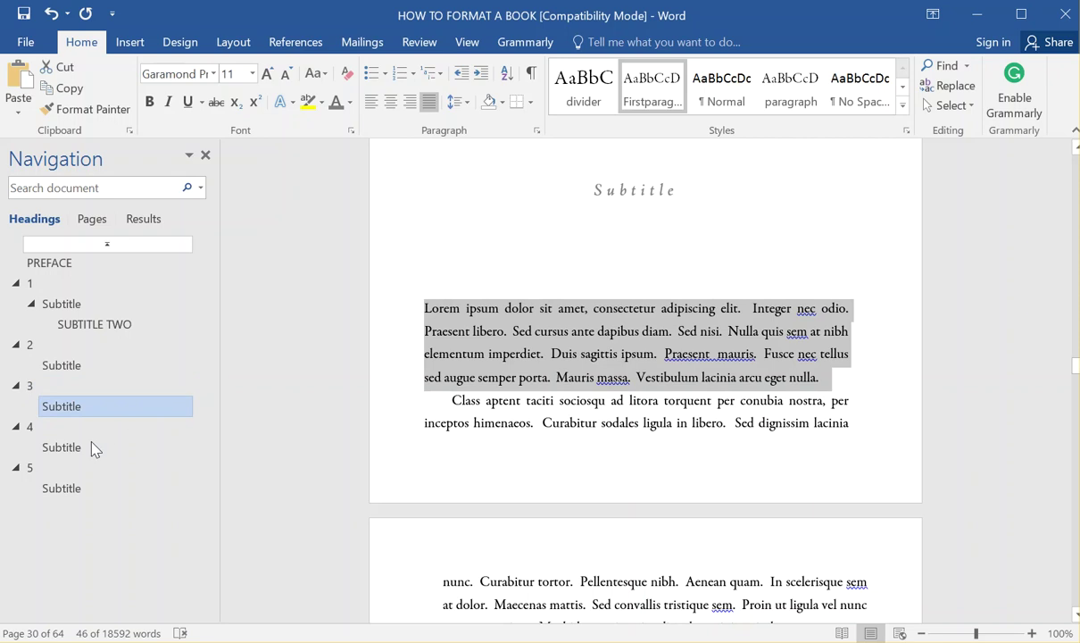
pyautogui.click(61, 446)
pyautogui.doubleClick(405, 305)
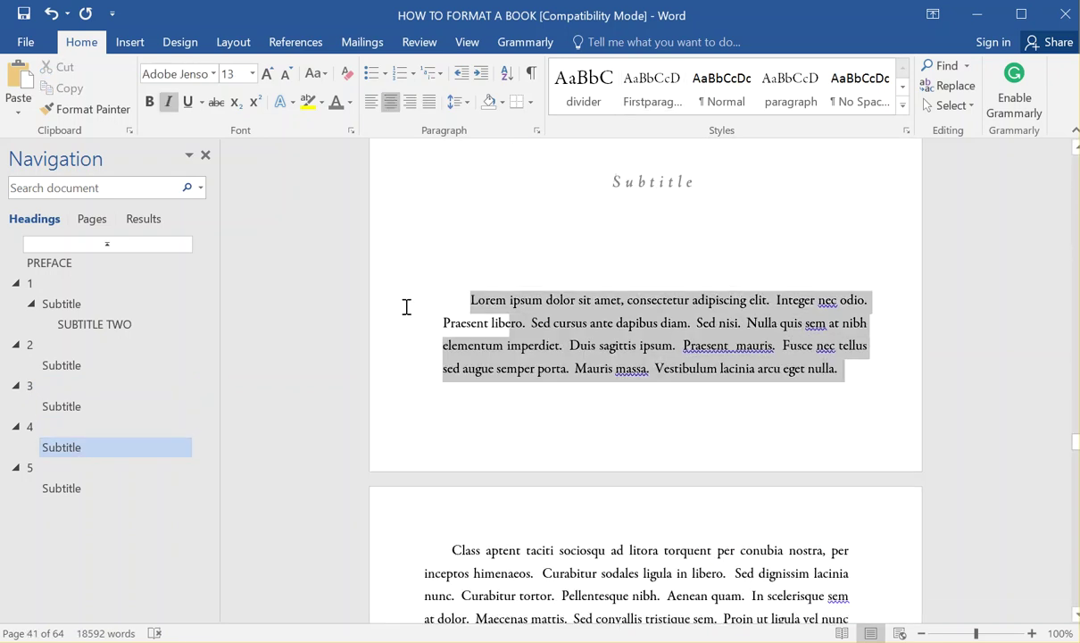
pyautogui.click(641, 98)
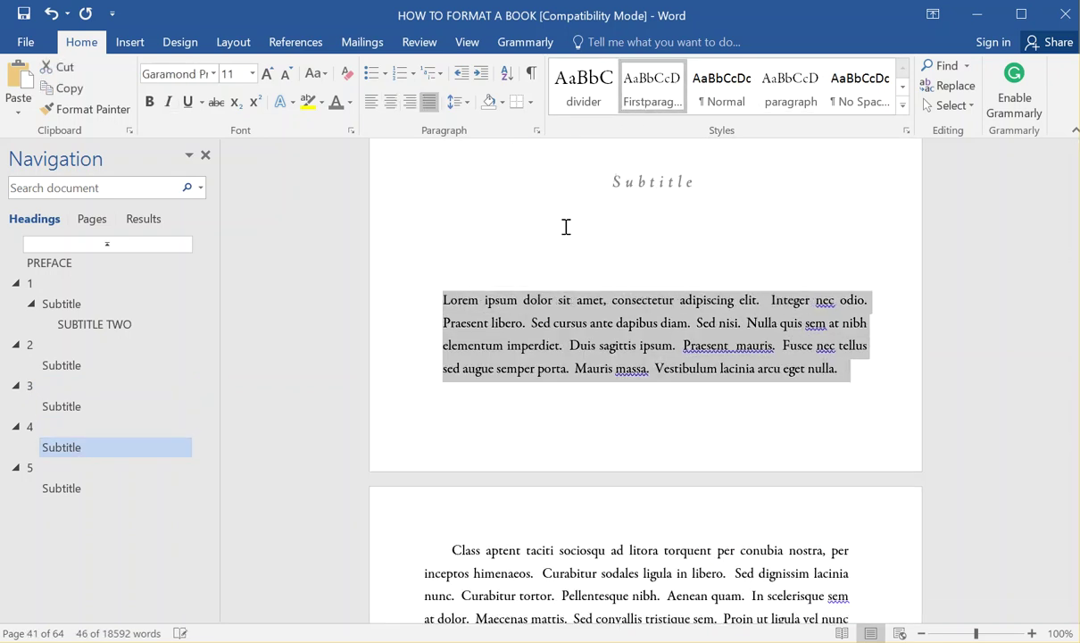
# - Go to chapter 5's heading from the Navigation pane
pyautogui.scroll(-8, 513, 402)
pyautogui.scroll(-3, 518, 417)
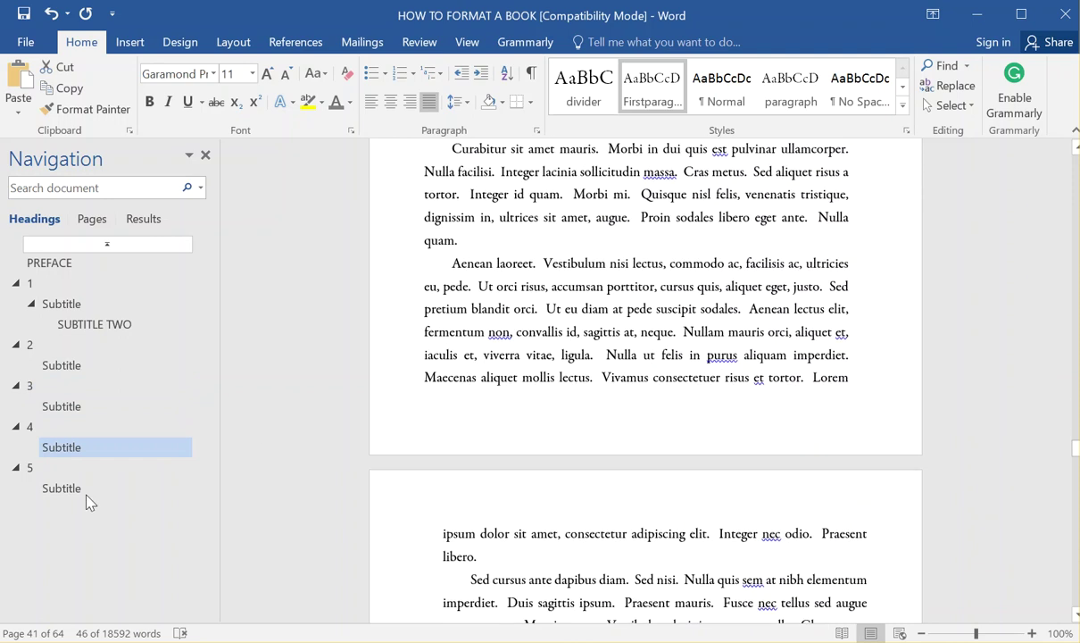
pyautogui.click(52, 470)
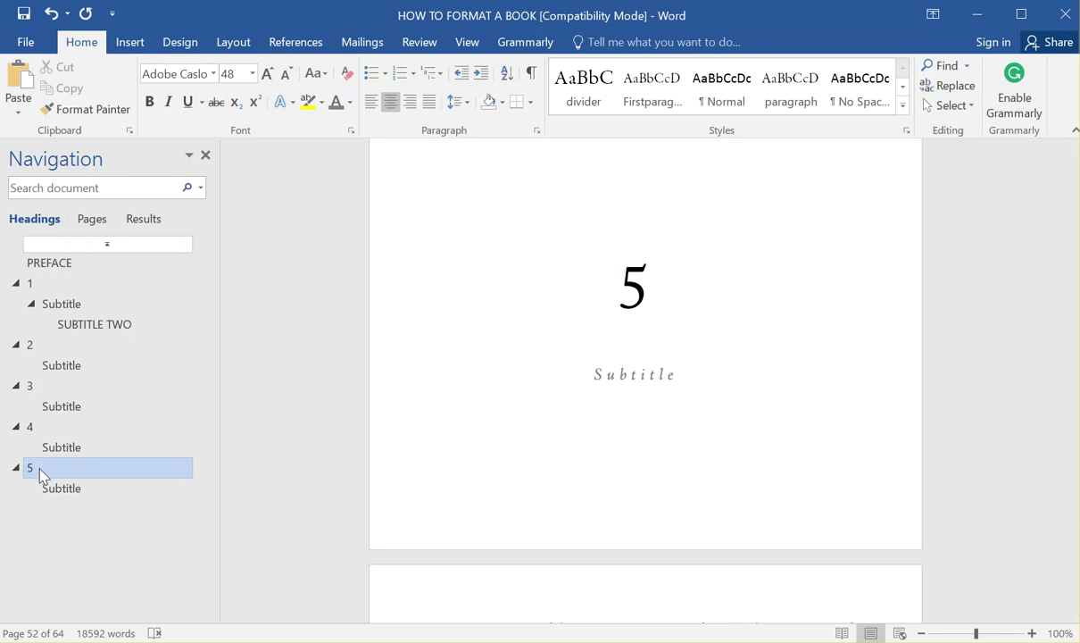
# - Drag chapter 5 up in the Navigation pane so the outline reads 1, 2, 5, 3, 4
pyautogui.moveTo(43, 440); pyautogui.dragTo(50, 389)
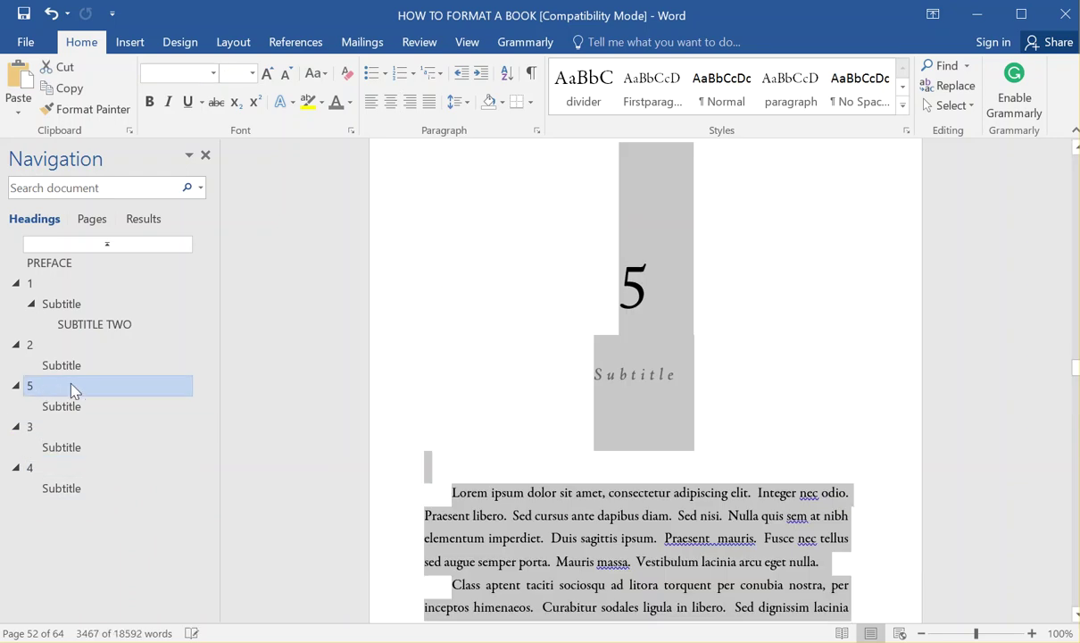
pyautogui.scroll(-1, 638, 318)
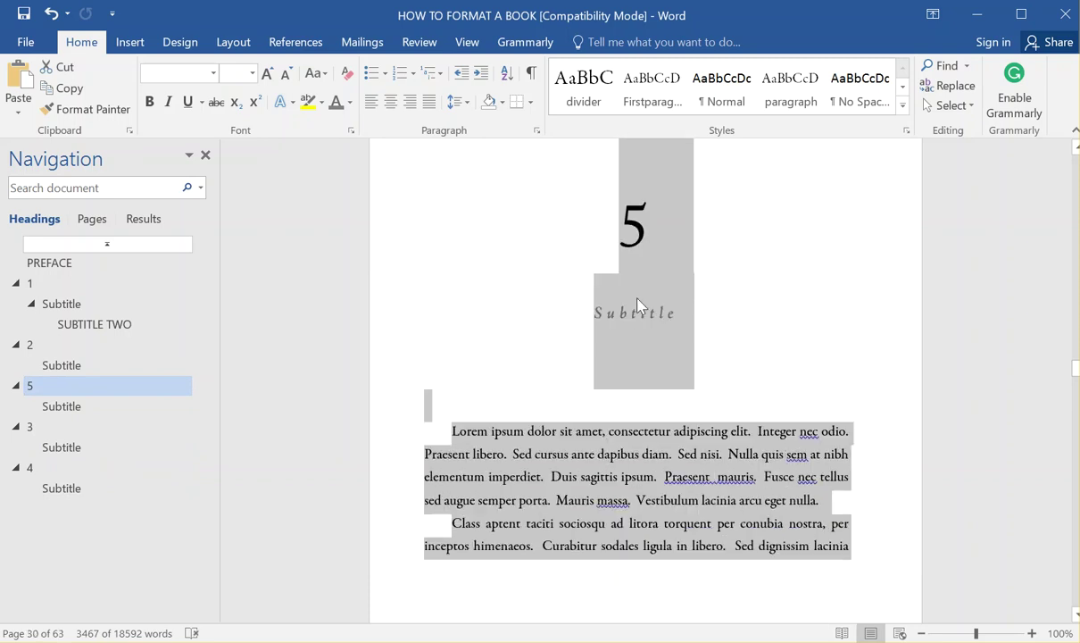
pyautogui.scroll(-4, 518, 438)
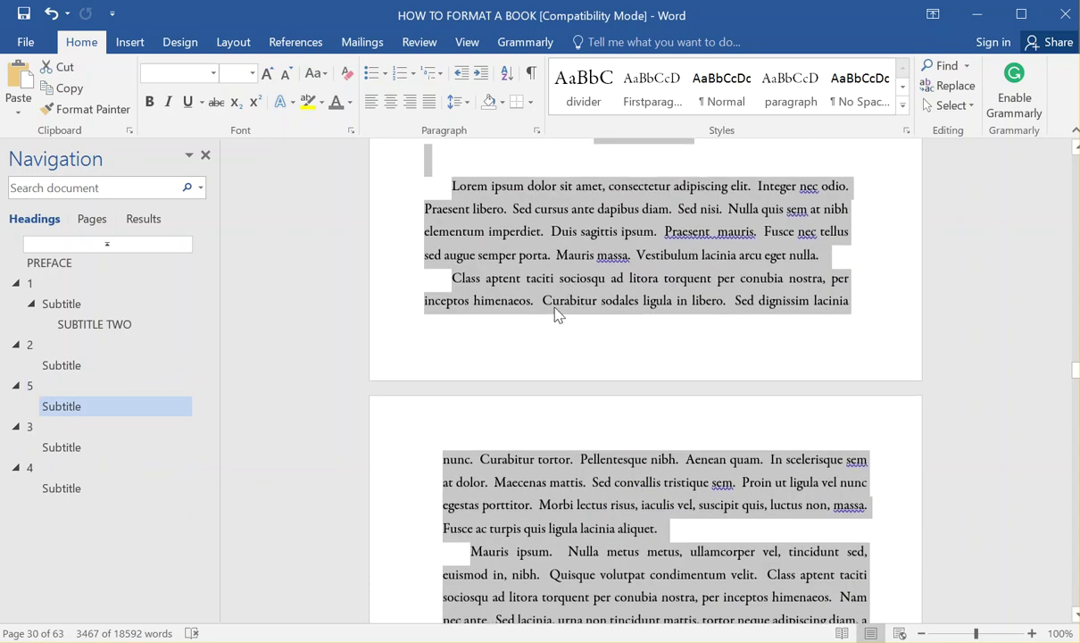
pyautogui.scroll(3, 557, 313)
pyautogui.scroll(-15, 549, 373)
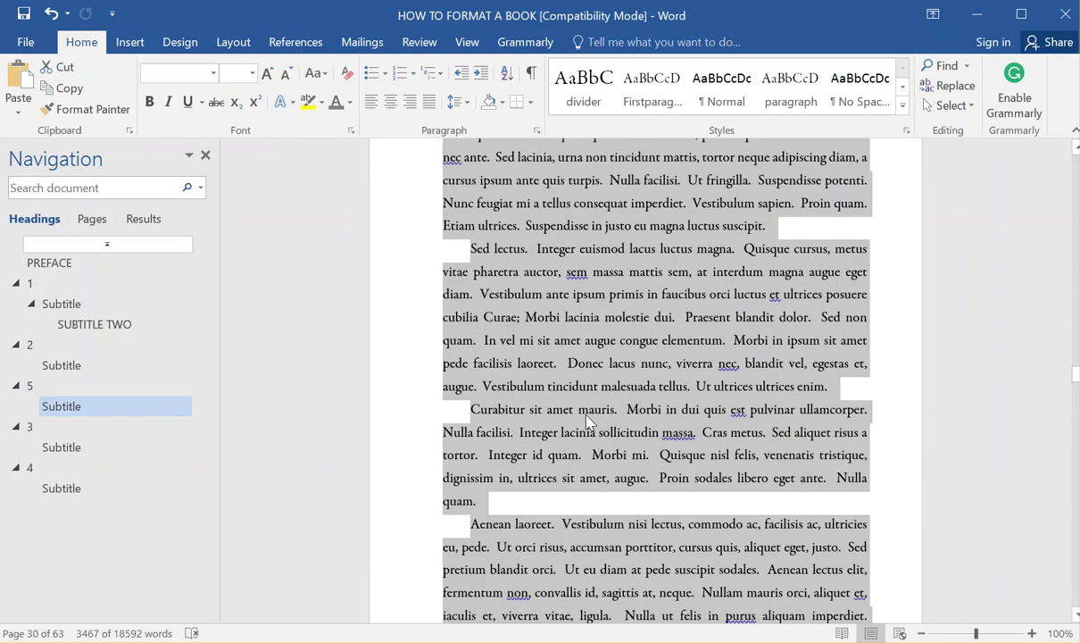
pyautogui.scroll(-6, 590, 430)
pyautogui.scroll(4, 590, 430)
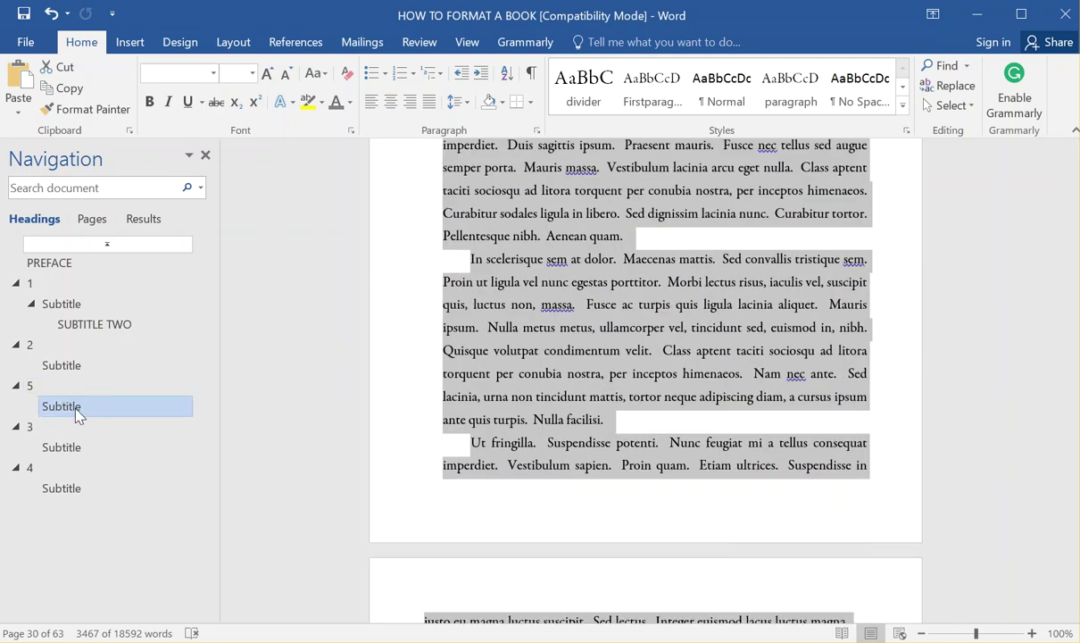
# - Rename the SUBTITLE TWO scene heading to SUBTITLE1
pyautogui.click(98, 327)
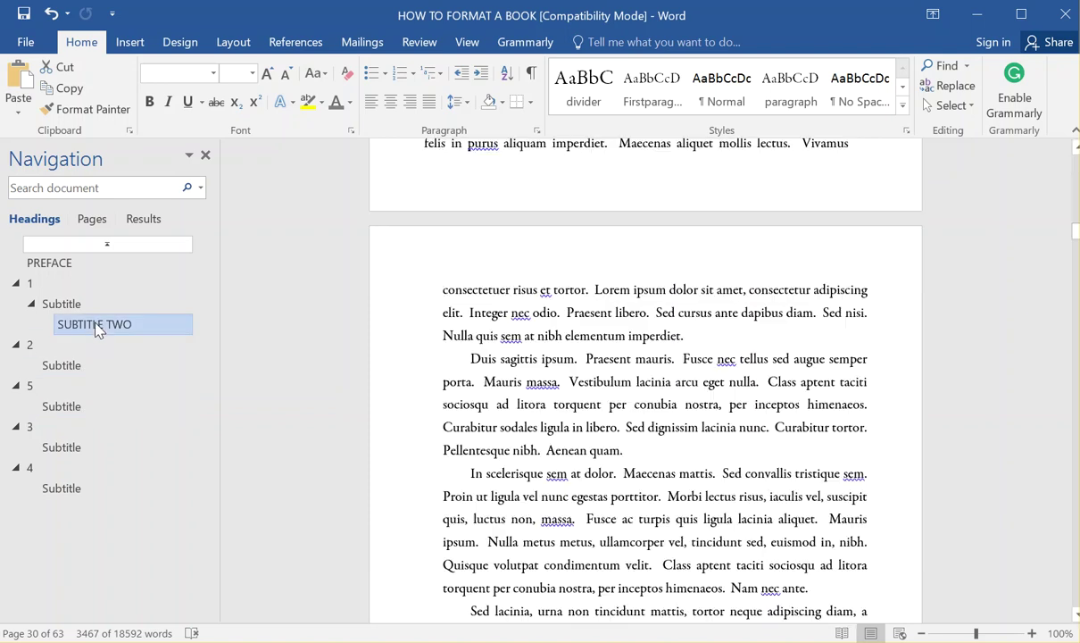
pyautogui.scroll(3, 536, 314)
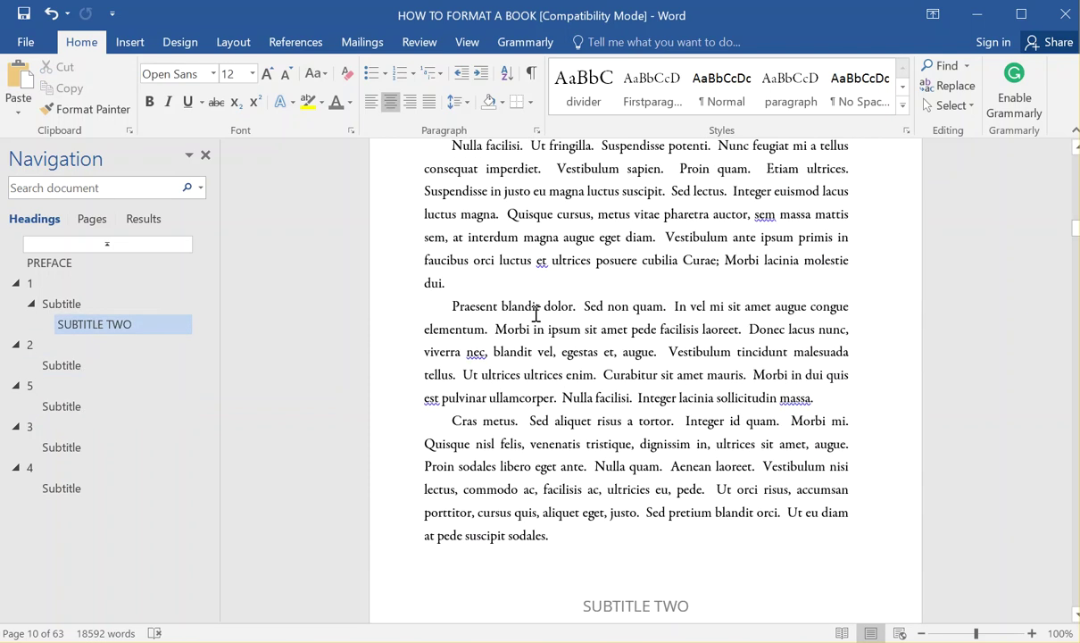
pyautogui.scroll(-3, 689, 389)
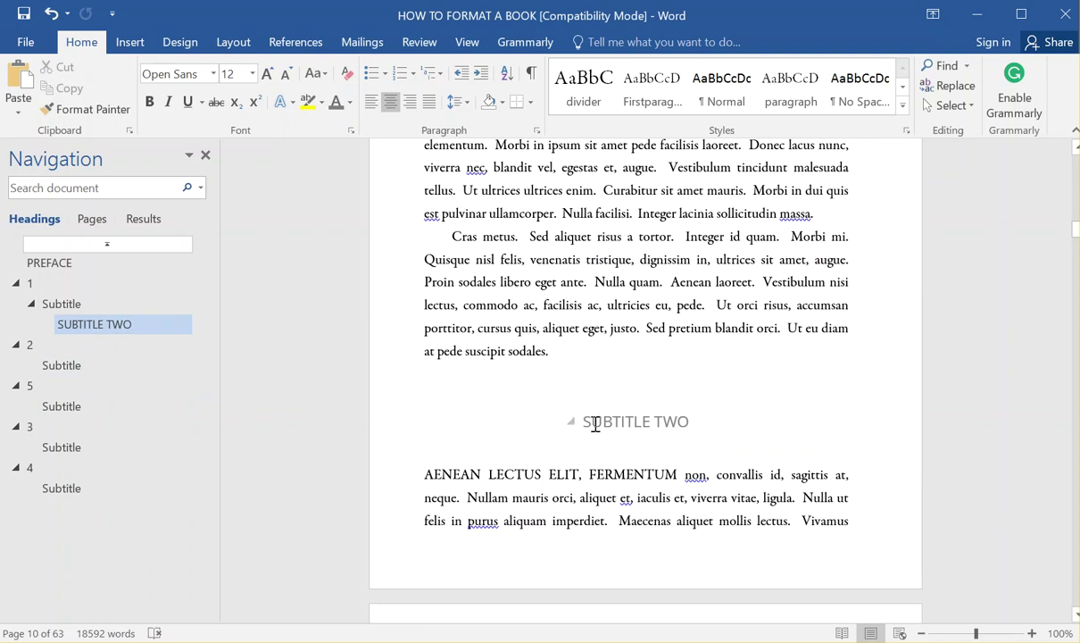
pyautogui.scroll(-3, 723, 494)
pyautogui.moveTo(725, 475)
pyautogui.mouseDown()
pyautogui.moveTo(723, 494)
pyautogui.moveTo(730, 475)
pyautogui.mouseUp()
pyautogui.scroll(4, 705, 404)
pyautogui.click(707, 417)
pyautogui.press('BackSpace')
pyautogui.press('BackSpace')
pyautogui.press('BackSpace')
pyautogui.press('BackSpace')
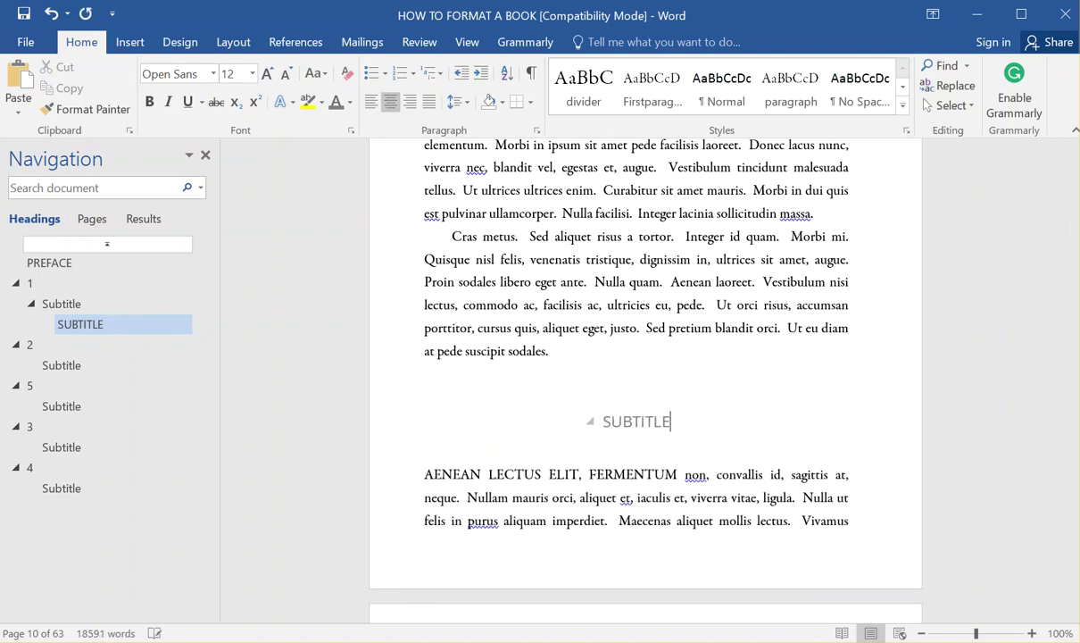
pyautogui.write('1')
# - Copy the whole SUBTITLE1 scene and paste a duplicate below it after two blank paragraphs
pyautogui.moveTo(711, 419); pyautogui.dragTo(753, 539)
pyautogui.hotkey('ctrl', 'c')
pyautogui.click(472, 412)
pyautogui.scroll(-3, 565, 462)
pyautogui.scroll(-5, 714, 487)
pyautogui.click(752, 539)
pyautogui.press('Return')
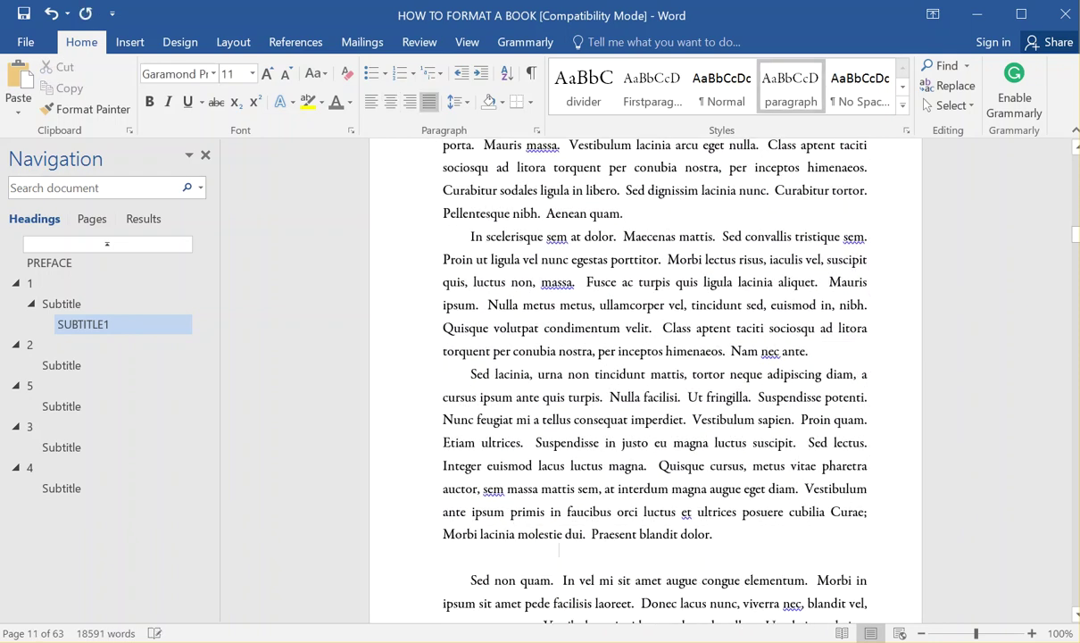
pyautogui.press('Return')
pyautogui.hotkey('ctrl', 'v')
# - Retitle the pasted scene heading SUBTITLE2
pyautogui.scroll(9, 697, 477)
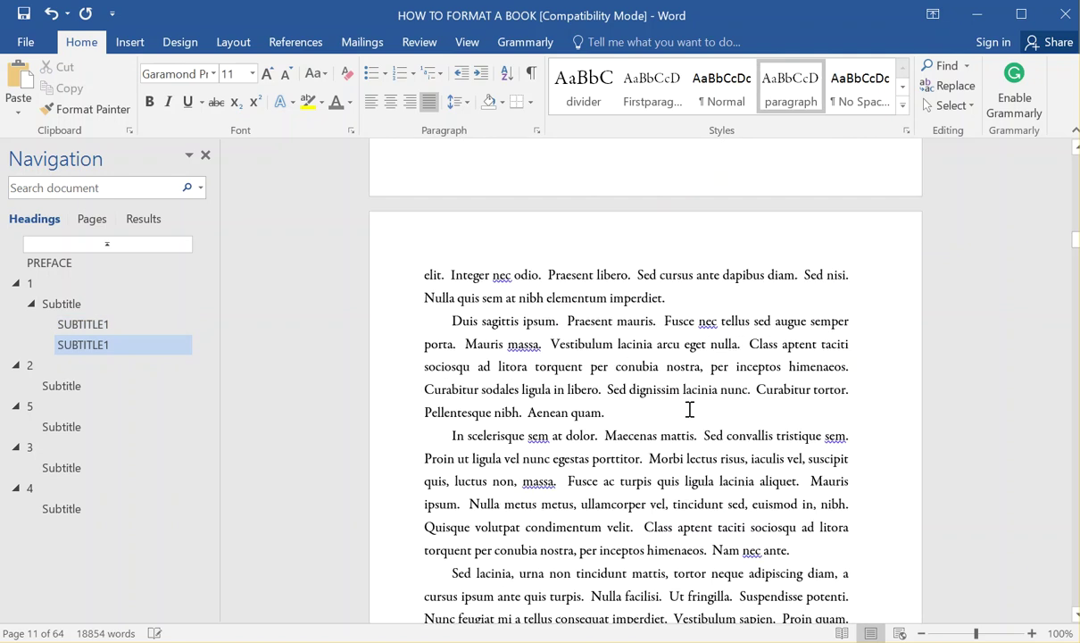
pyautogui.click(715, 307)
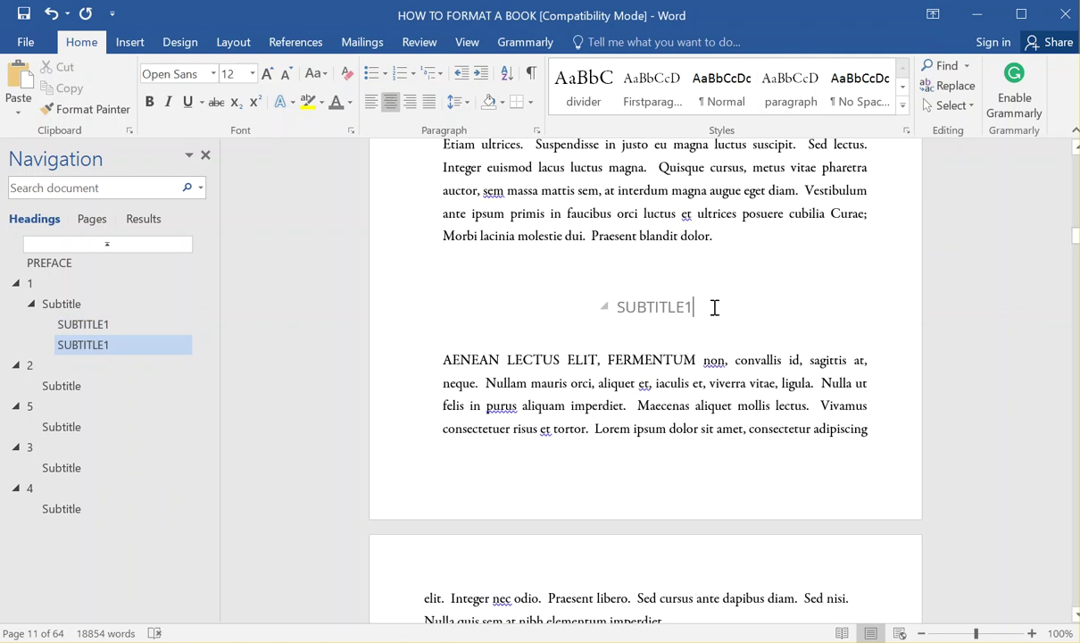
pyautogui.press('BackSpace')
pyautogui.write('2')
pyautogui.click(105, 348)
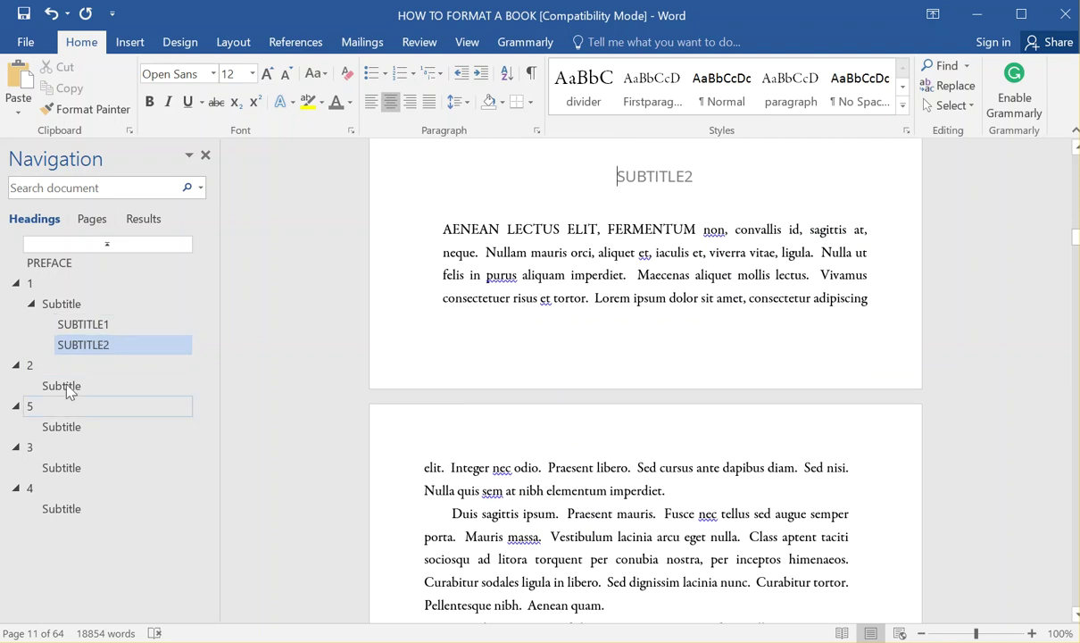
# - Move the SUBTITLE1 scene below SUBTITLE2 in the Navigation pane
pyautogui.moveTo(95, 324); pyautogui.dragTo(95, 367)
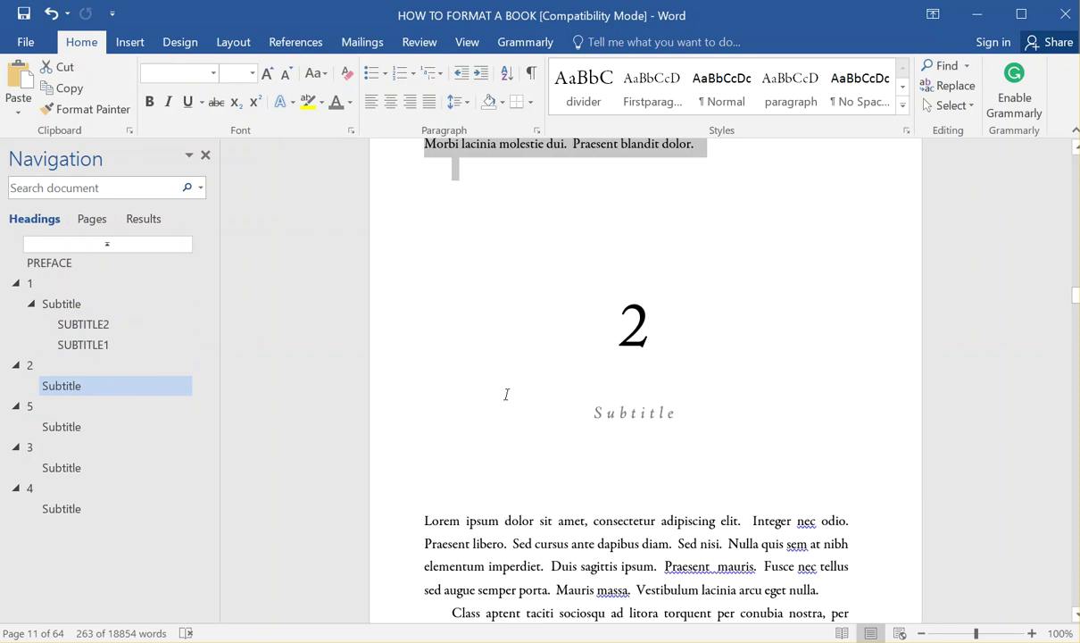
pyautogui.scroll(15, 613, 397)
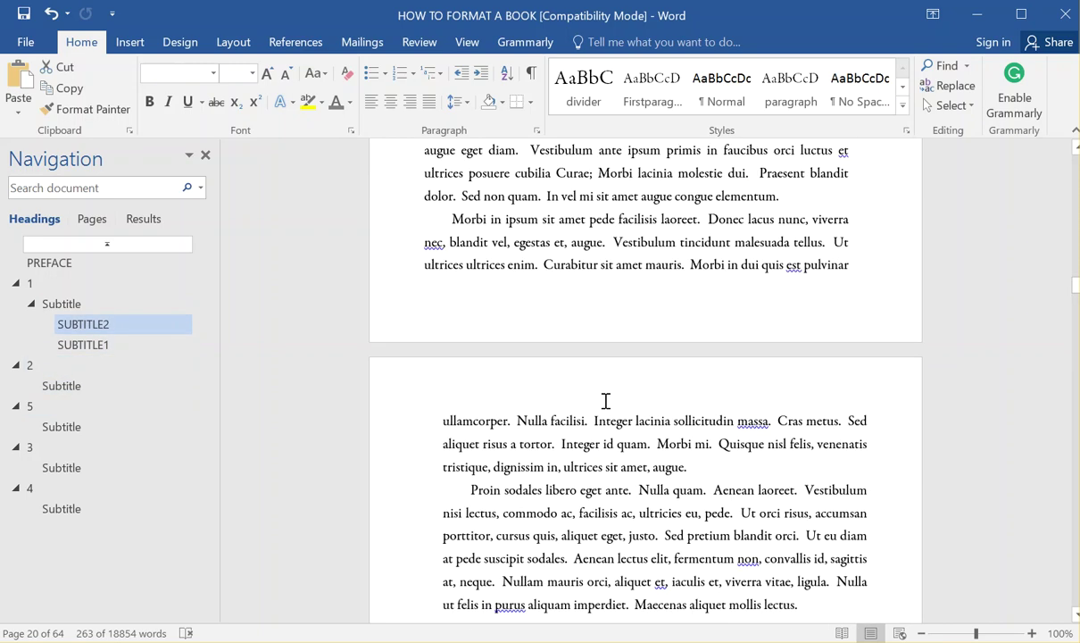
pyautogui.scroll(-3, 613, 426)
# - Retitle the SUBTITLE1 heading 'Goes to school - fight'
pyautogui.moveTo(776, 320); pyautogui.dragTo(605, 321)
pyautogui.press('BackSpace')
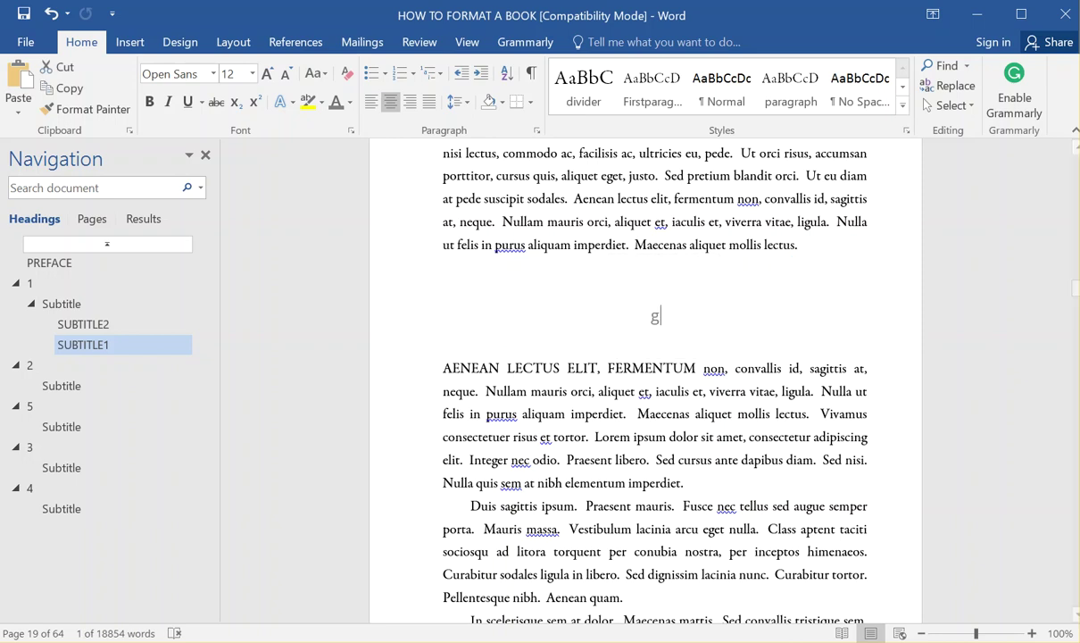
pyautogui.write('Goes to school -')
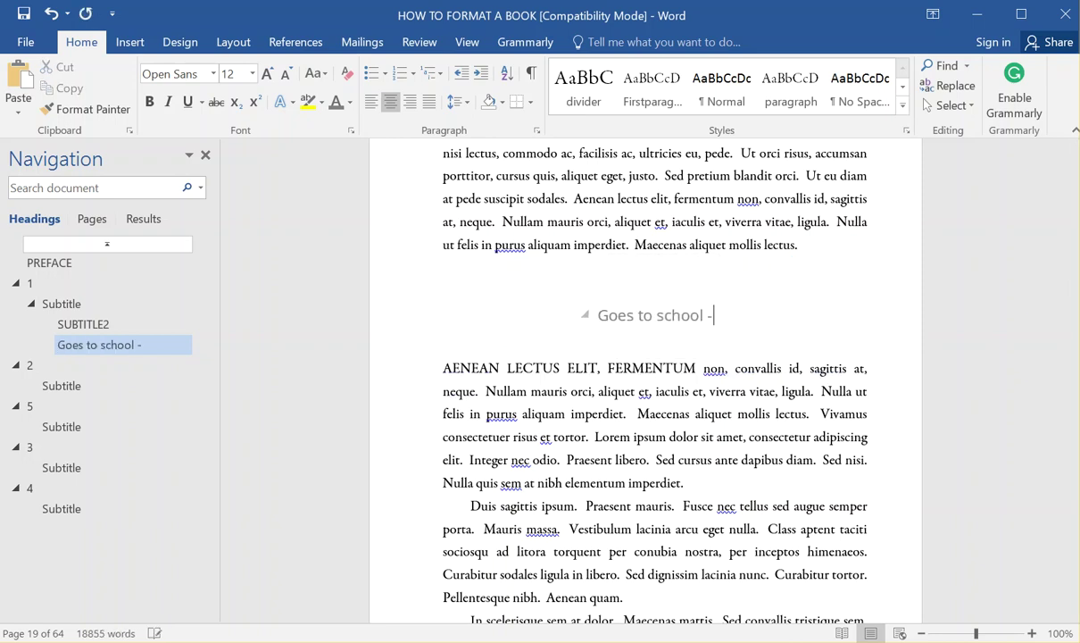
pyautogui.write(' fight')
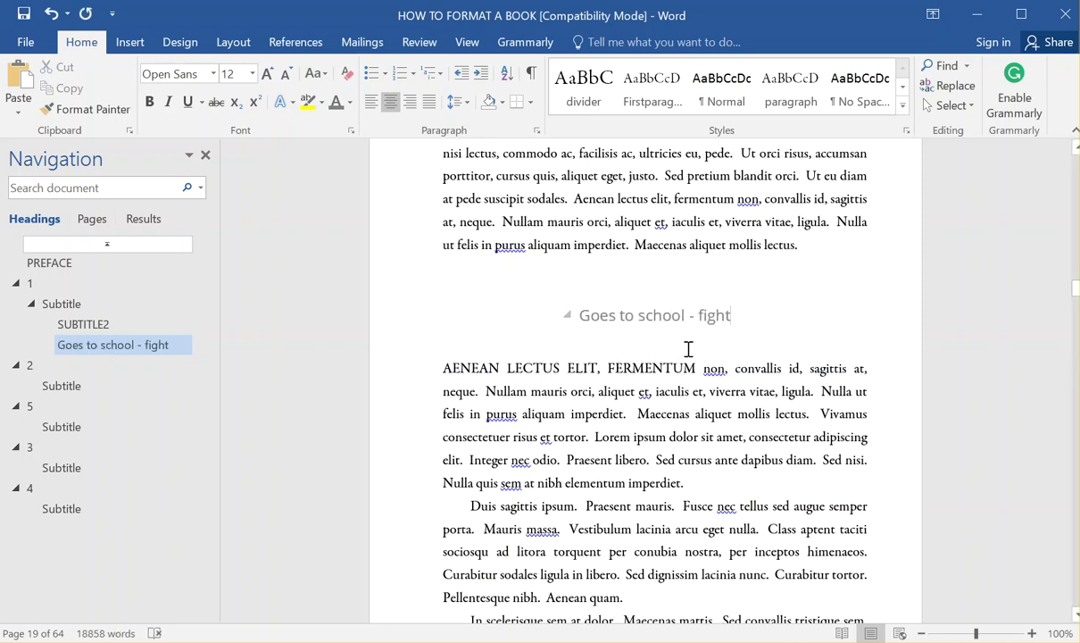
# - Move the 'Goes to school - fight' scene into chapter 2 and view it under chapter 2's subtitle
pyautogui.click(125, 349)
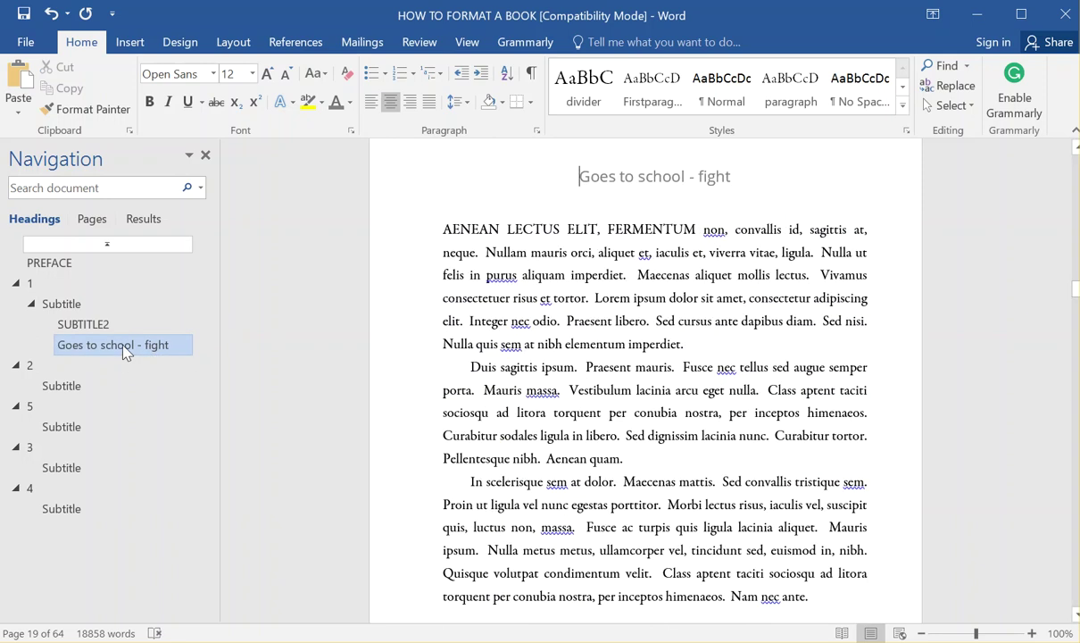
pyautogui.moveTo(114, 373); pyautogui.dragTo(100, 404)
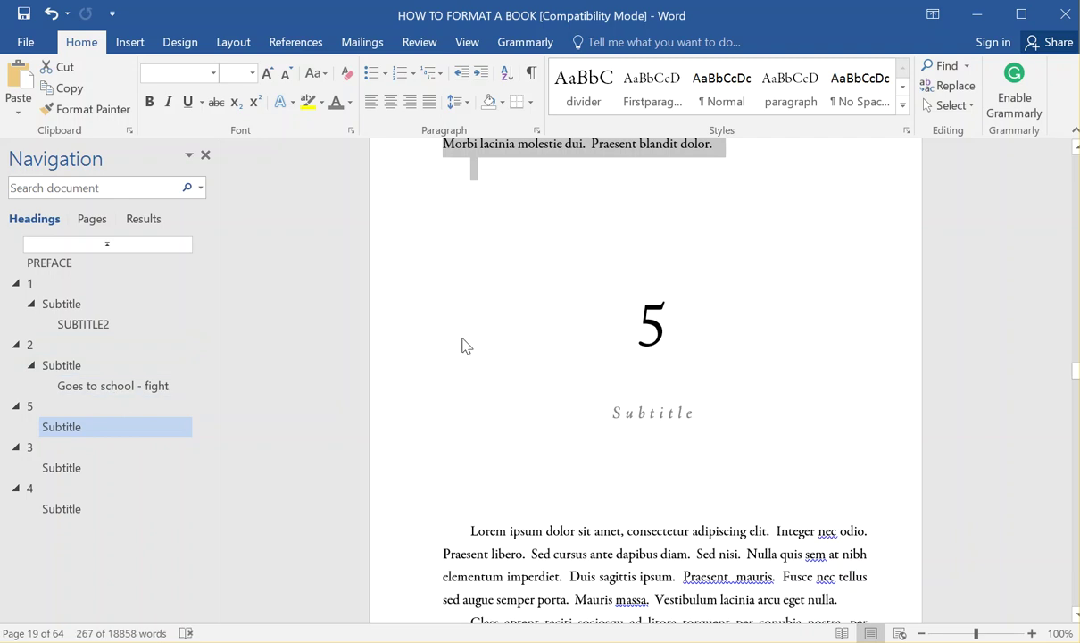
pyautogui.scroll(9, 462, 343)
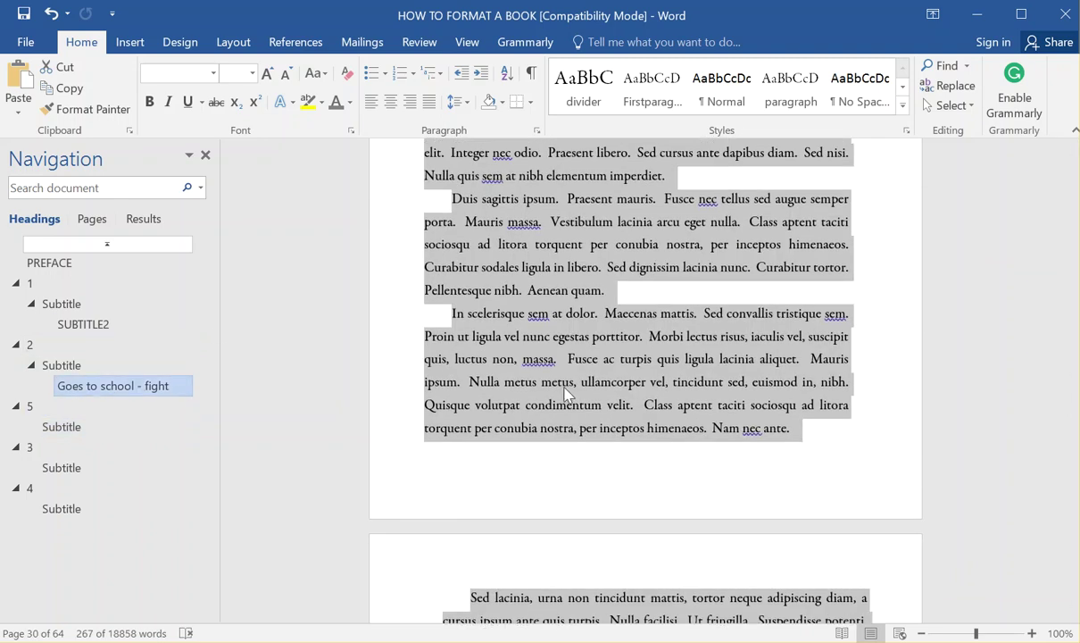
pyautogui.click(138, 363)
pyautogui.scroll(4, 568, 391)
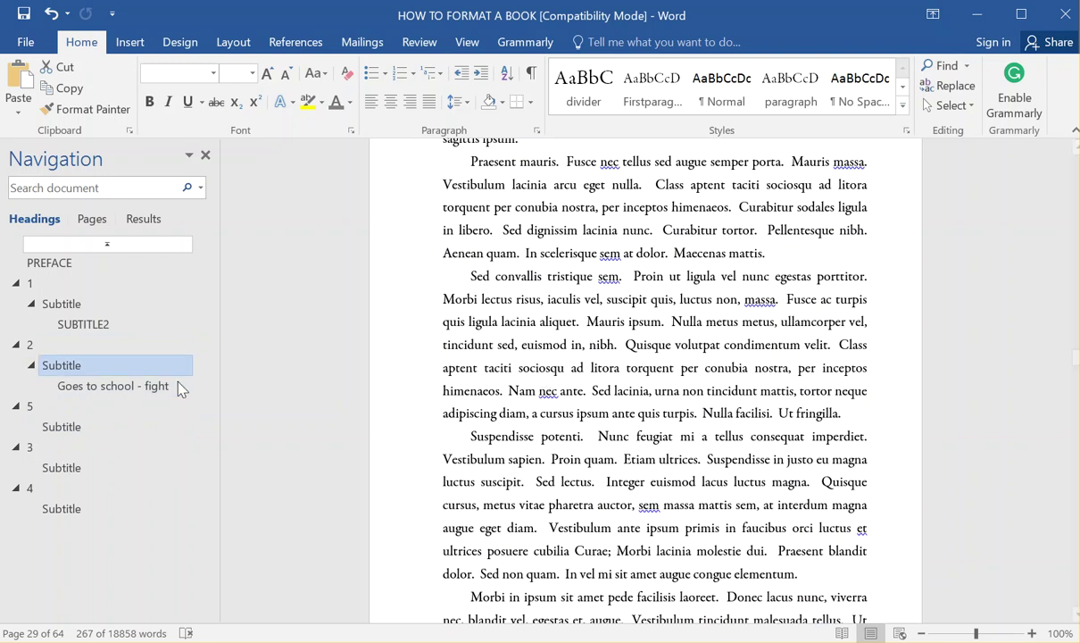
pyautogui.scroll(4, 585, 381)
pyautogui.scroll(-10, 579, 395)
pyautogui.scroll(1, 580, 406)
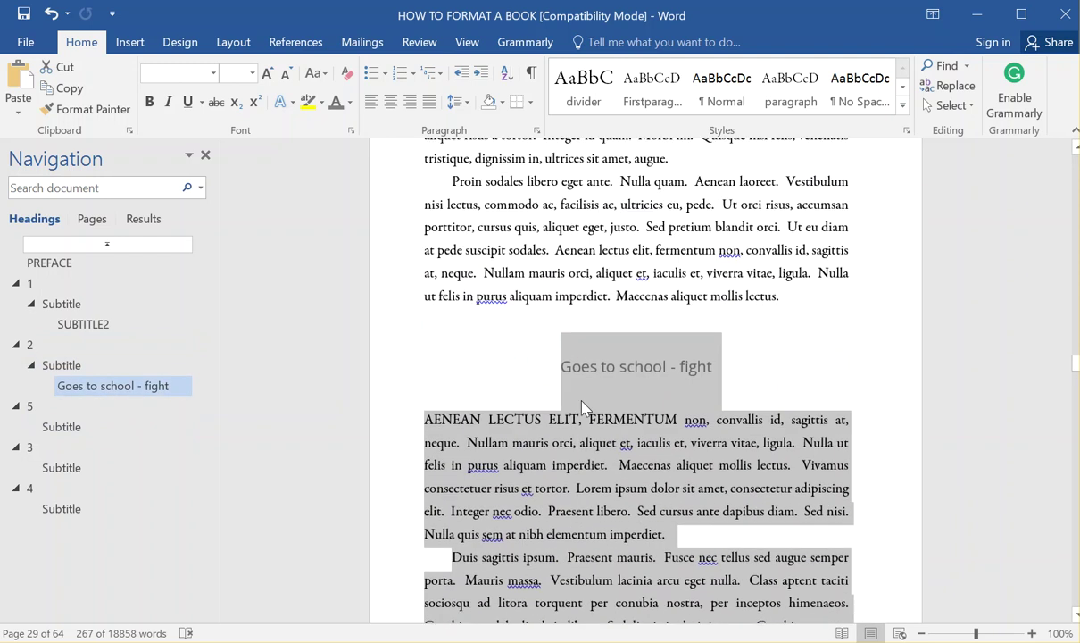
# - Format the 'Goes to school - fight' heading as bold Adobe Jenson Pro Lt and replace its text with ***
pyautogui.moveTo(735, 380); pyautogui.dragTo(542, 382)
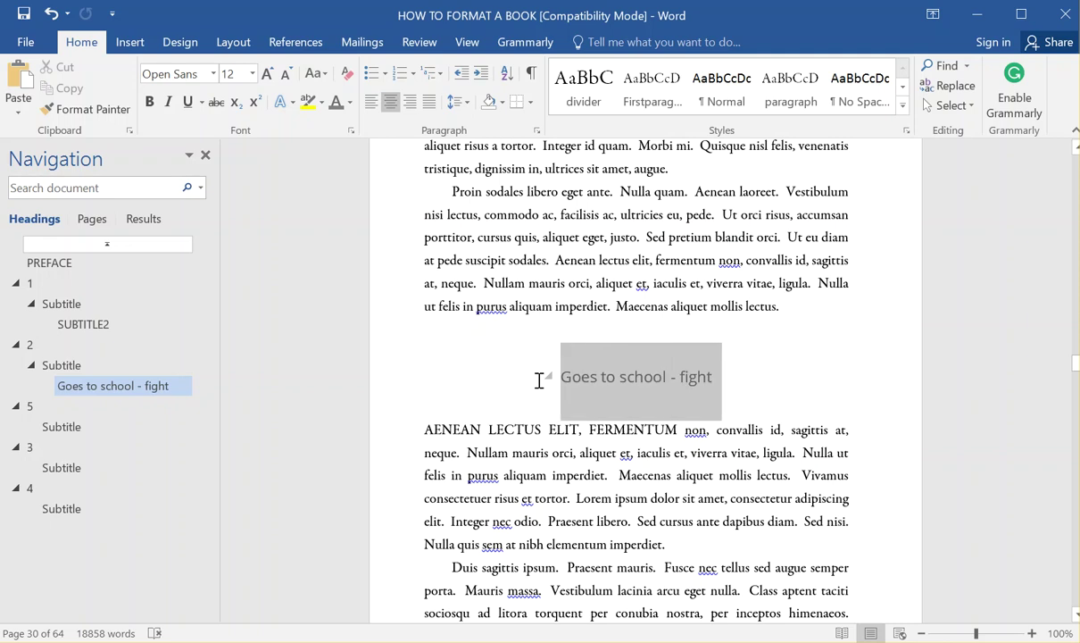
pyautogui.click(210, 73)
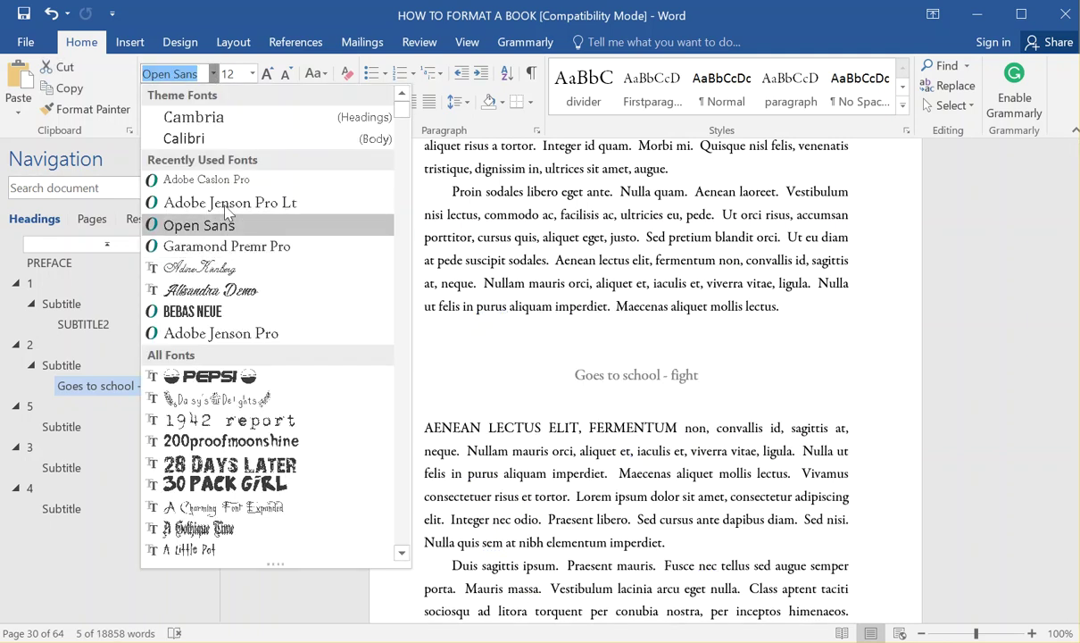
pyautogui.click(218, 203)
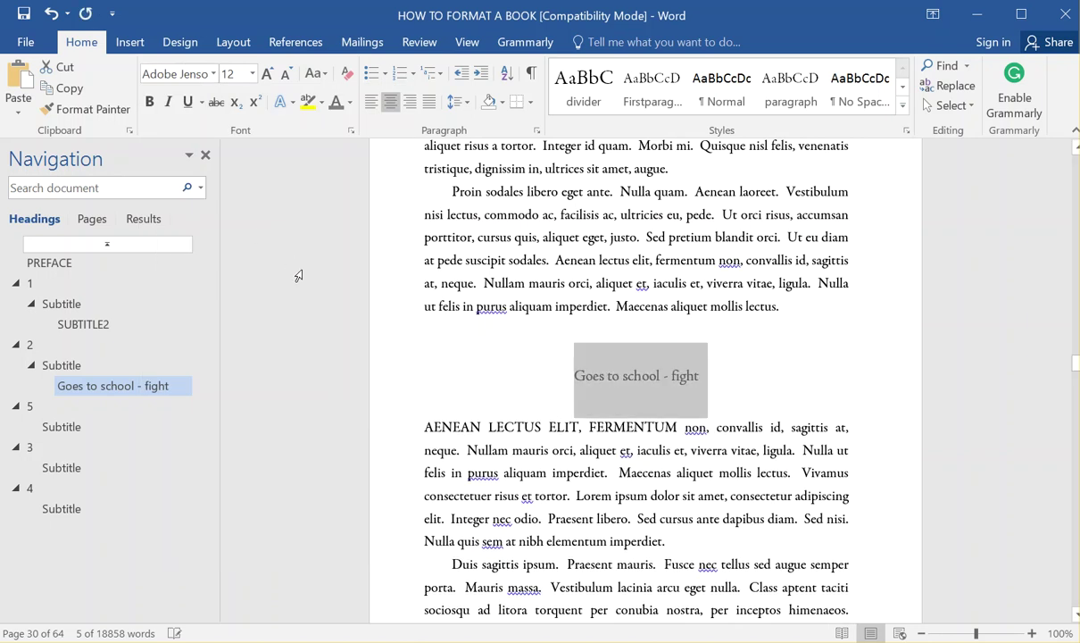
pyautogui.click(149, 101)
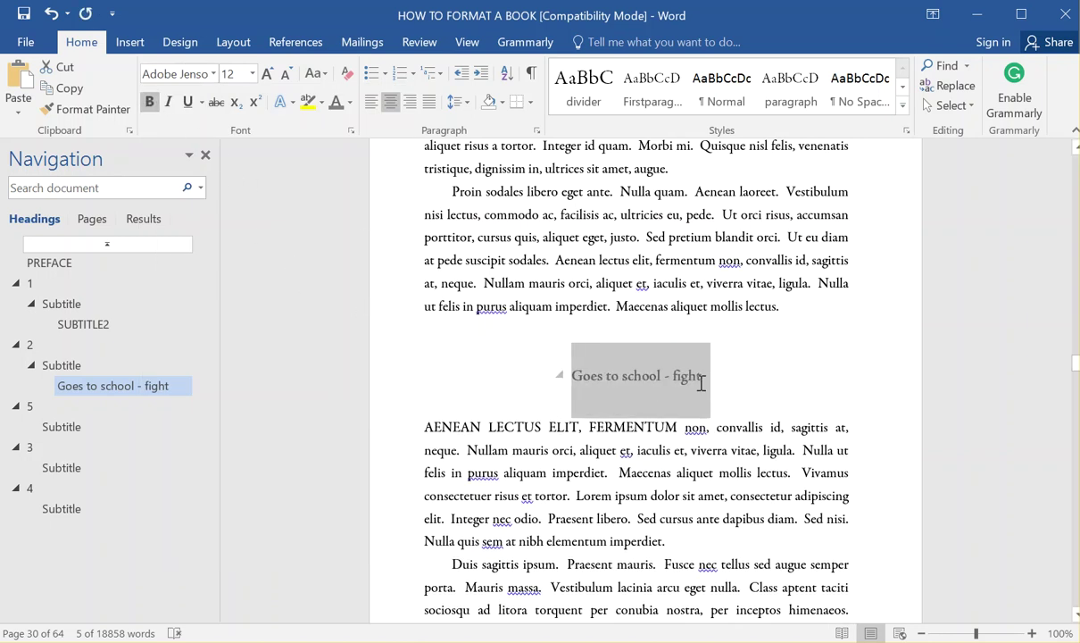
pyautogui.moveTo(663, 367); pyautogui.dragTo(540, 371)
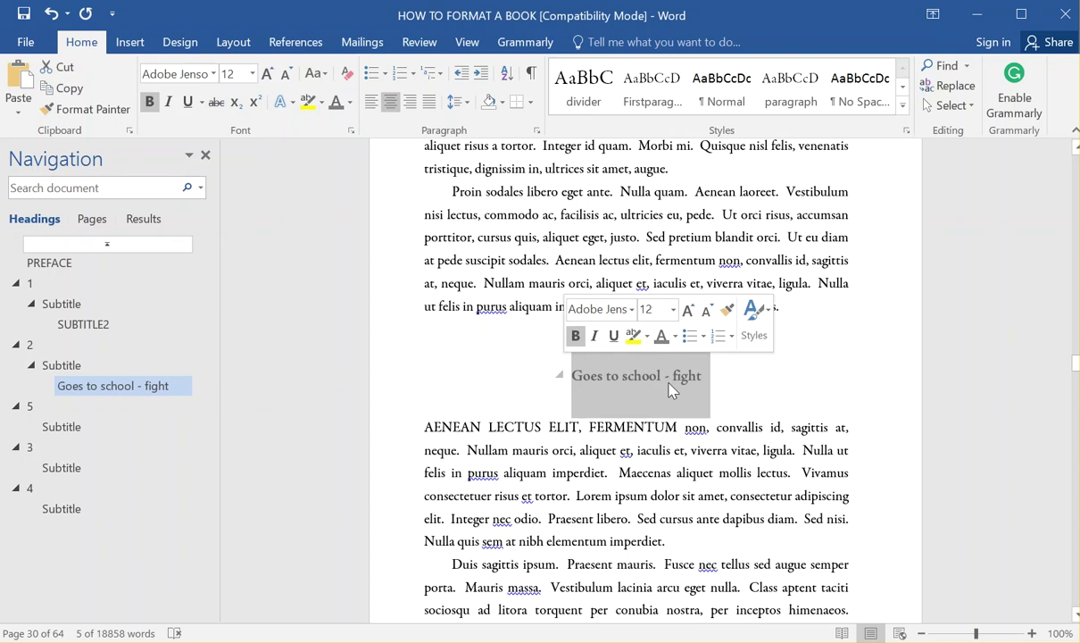
pyautogui.write('***')
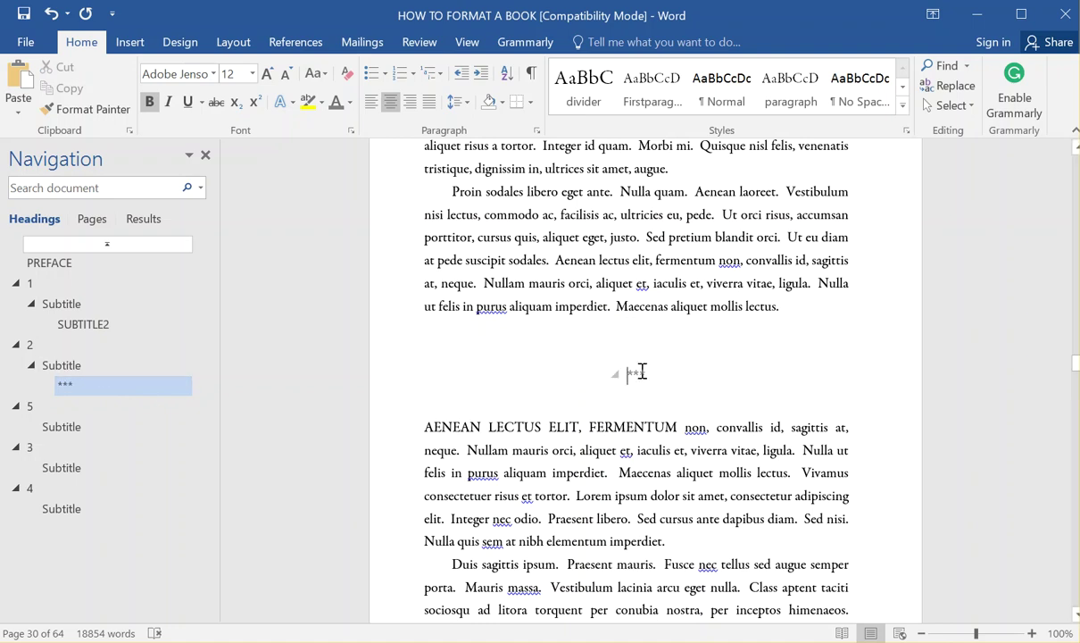
# - Select the bold *** line and run Update Heading 3 to Match Selection
pyautogui.moveTo(666, 375); pyautogui.dragTo(607, 373)
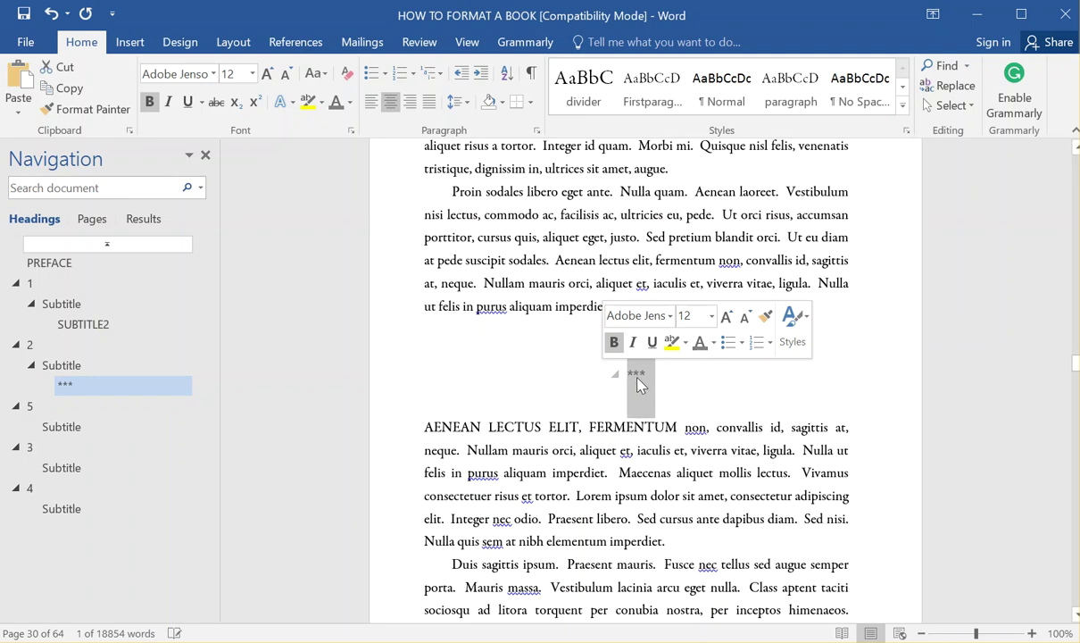
pyautogui.click(903, 104)
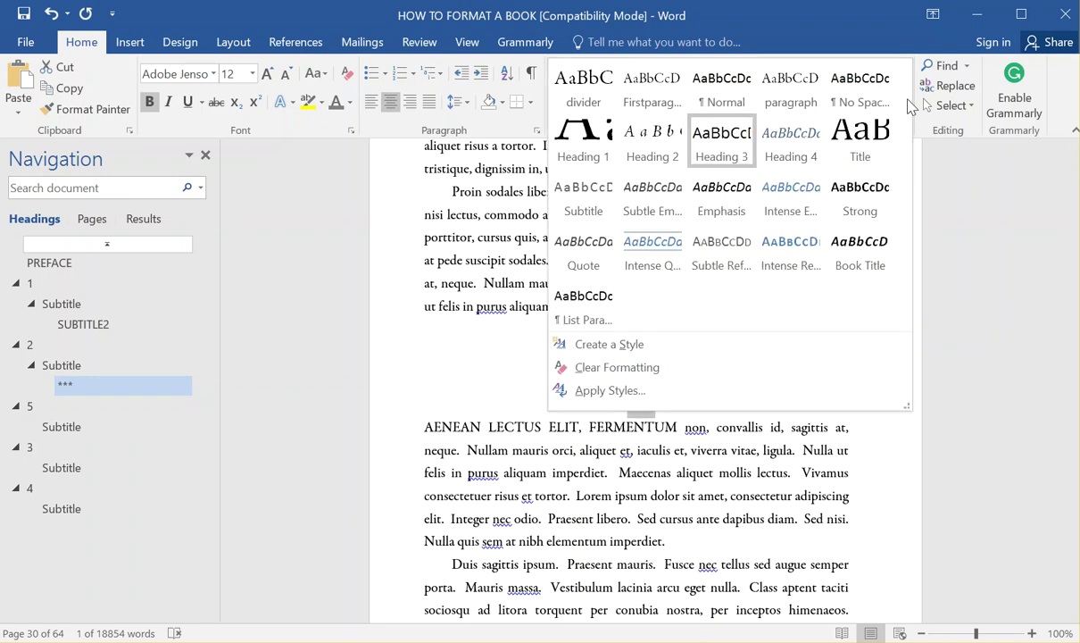
pyautogui.rightClick(730, 130)
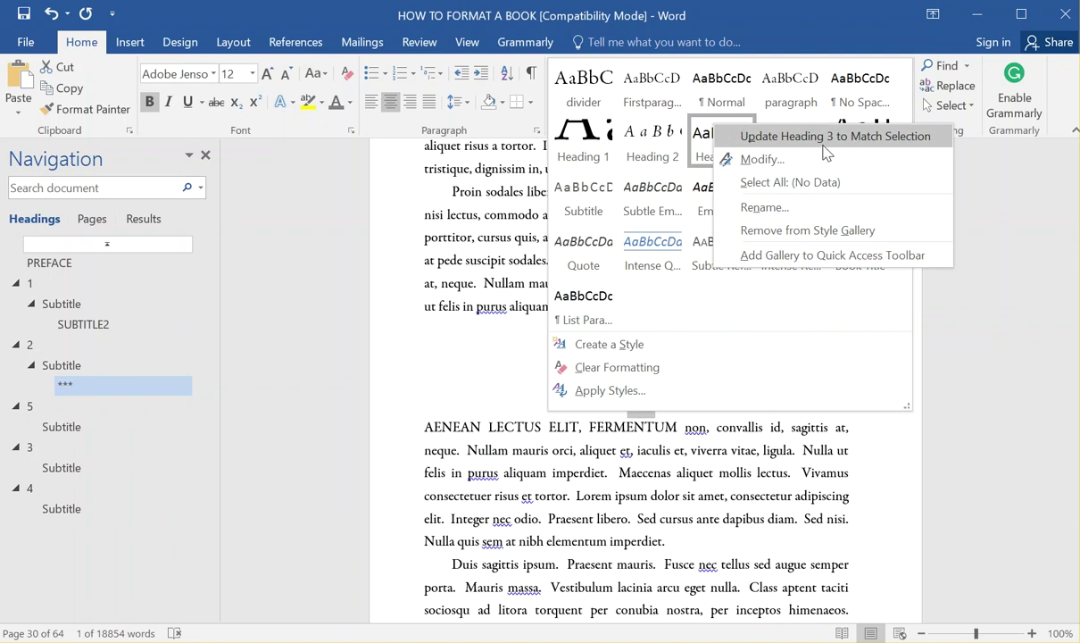
pyautogui.click(520, 384)
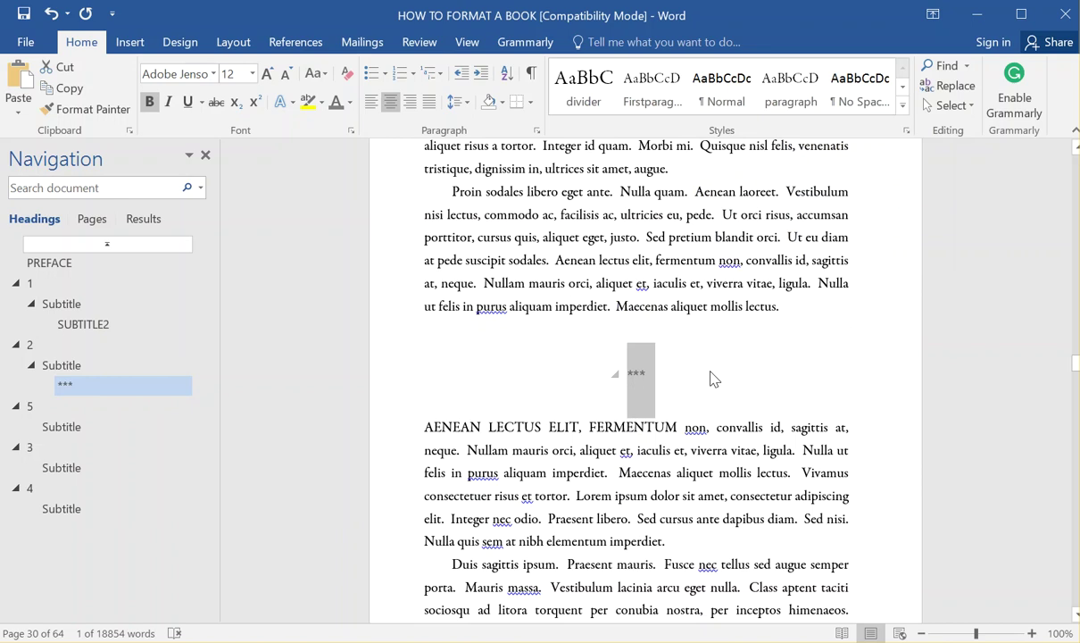
# - Select chapter 1's Subtitle heading and update Heading 2 to match it
pyautogui.scroll(-8, 521, 392)
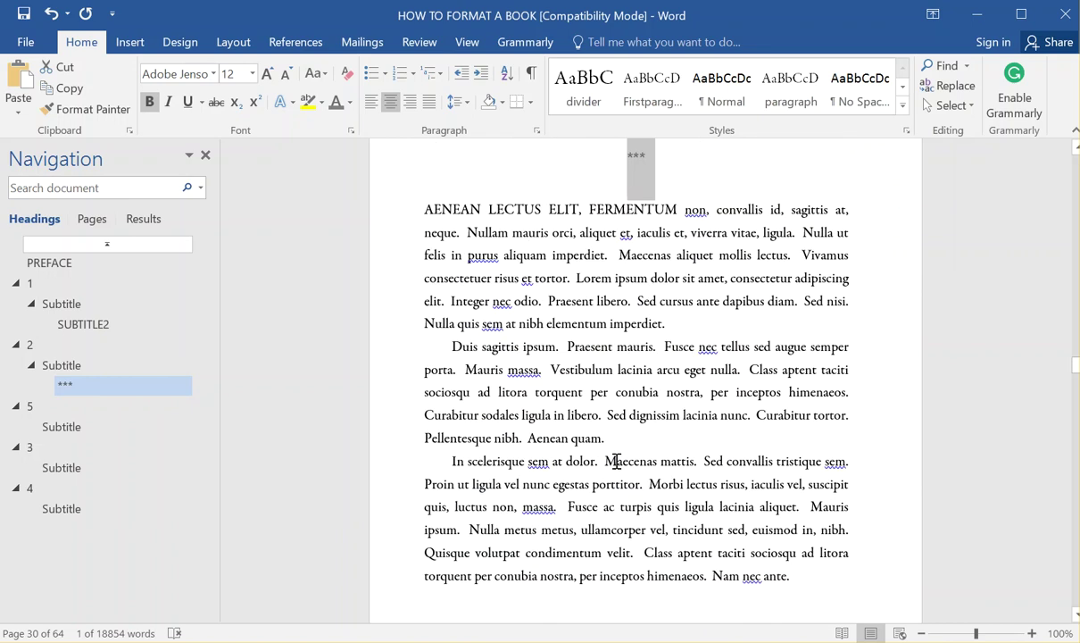
pyautogui.scroll(7, 616, 469)
pyautogui.scroll(-8, 624, 446)
pyautogui.scroll(-10, 631, 432)
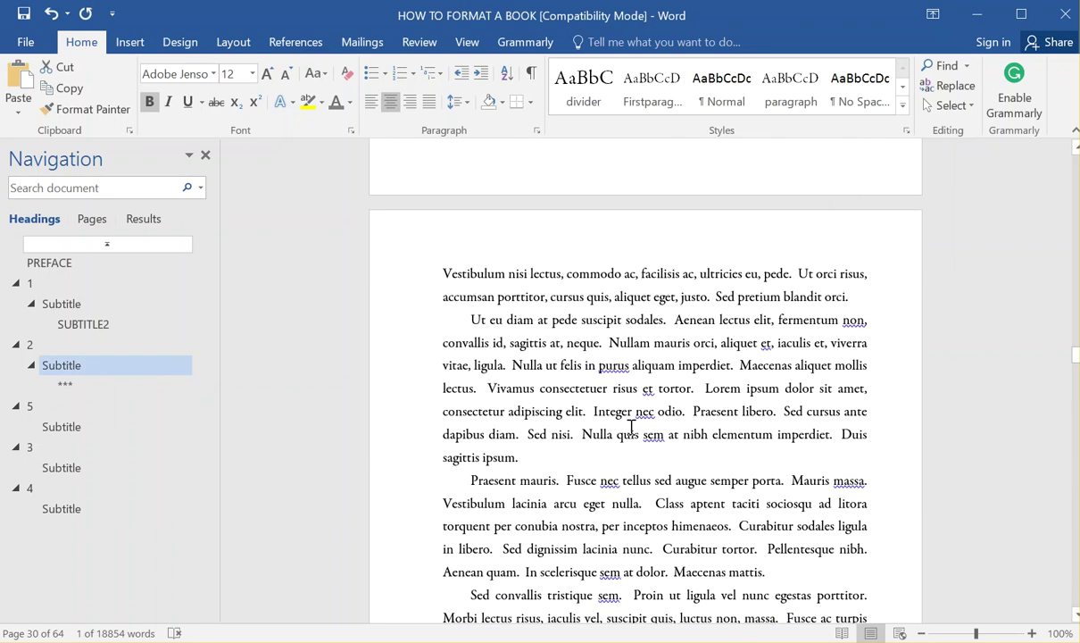
pyautogui.scroll(5, 622, 420)
pyautogui.scroll(-7, 623, 420)
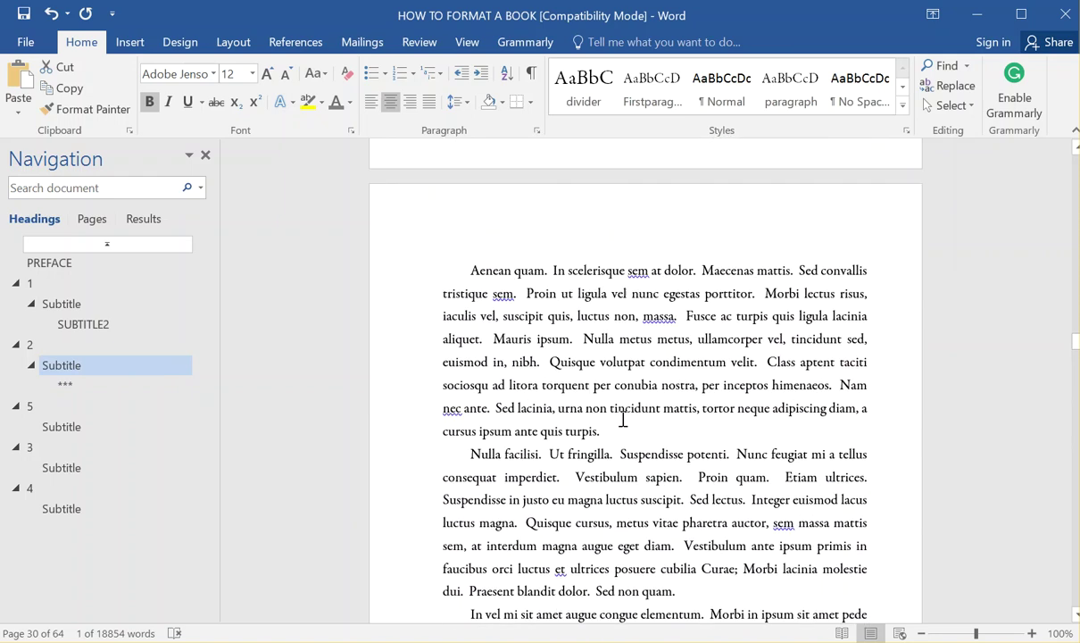
pyautogui.scroll(14, 629, 415)
pyautogui.scroll(10, 631, 411)
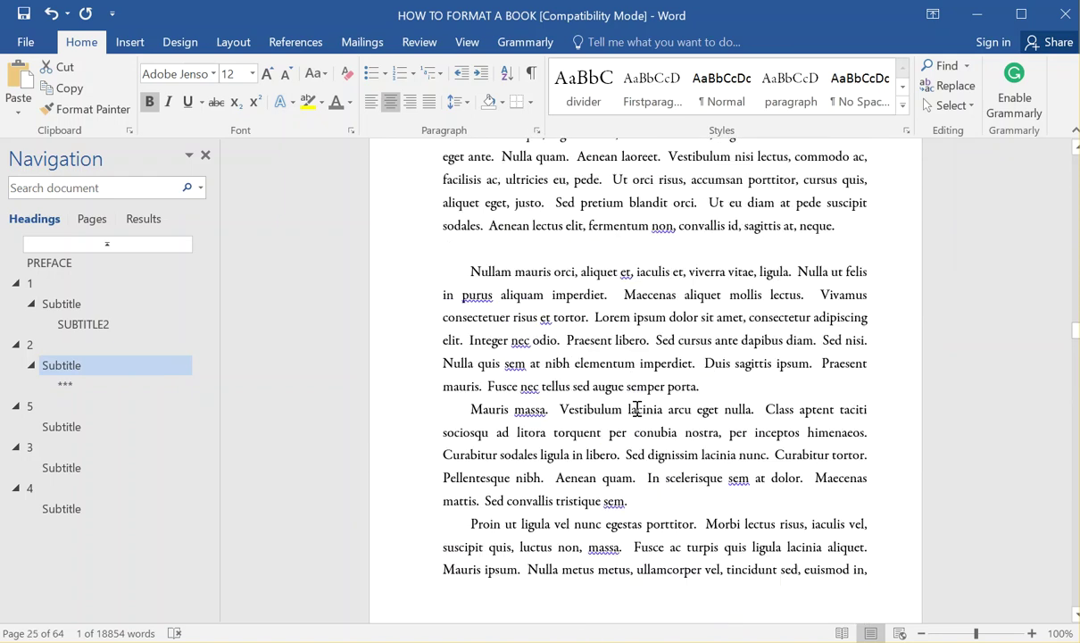
pyautogui.scroll(-9, 632, 414)
pyautogui.scroll(13, 633, 406)
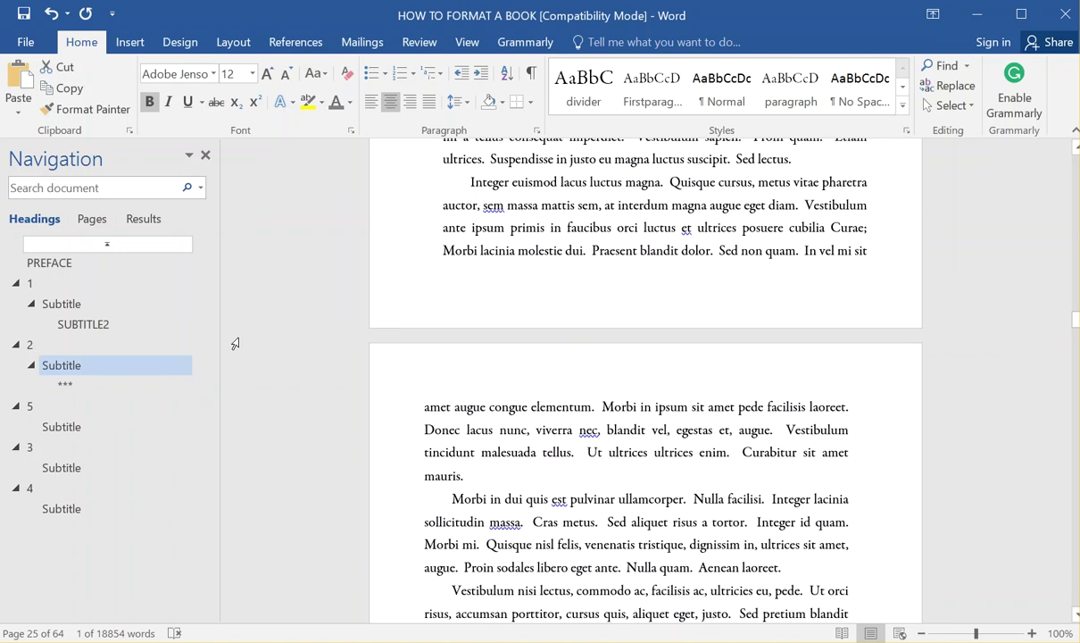
pyautogui.click(90, 304)
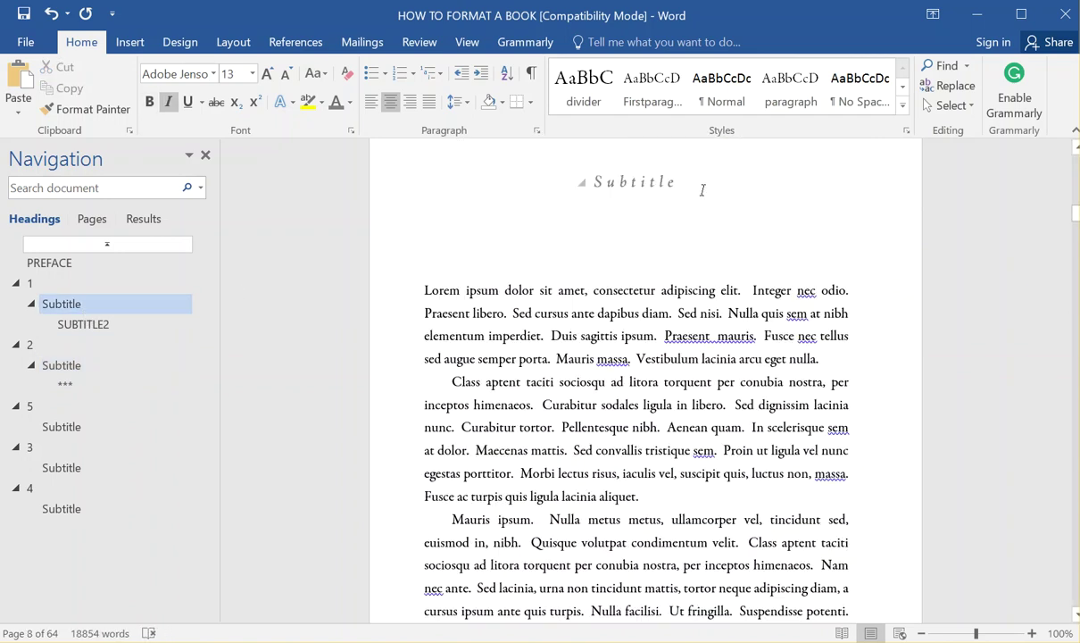
pyautogui.doubleClick(559, 181)
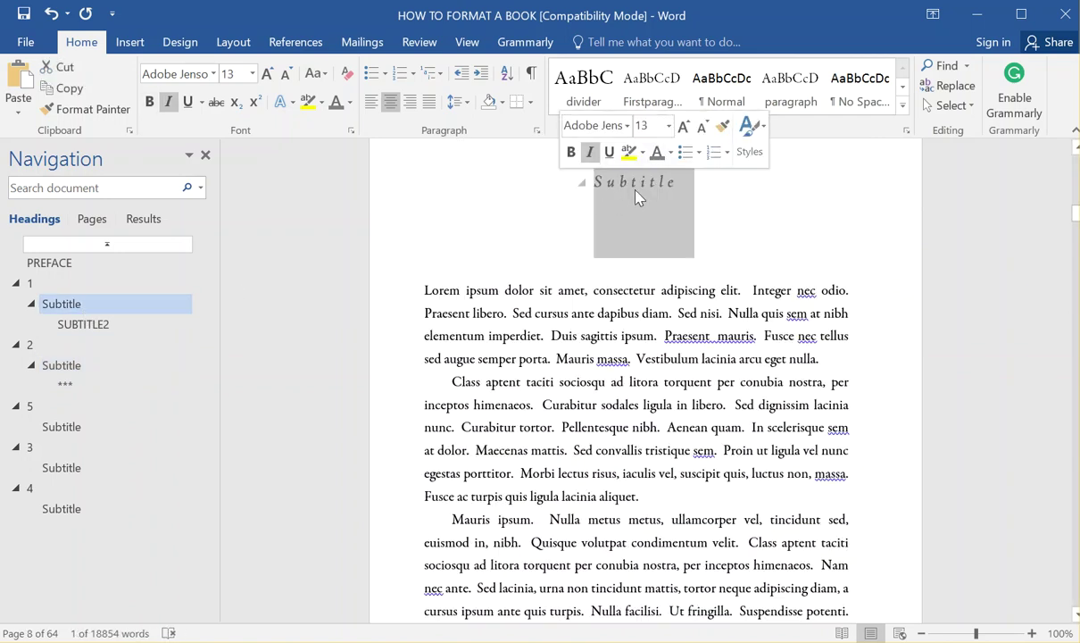
pyautogui.click(903, 107)
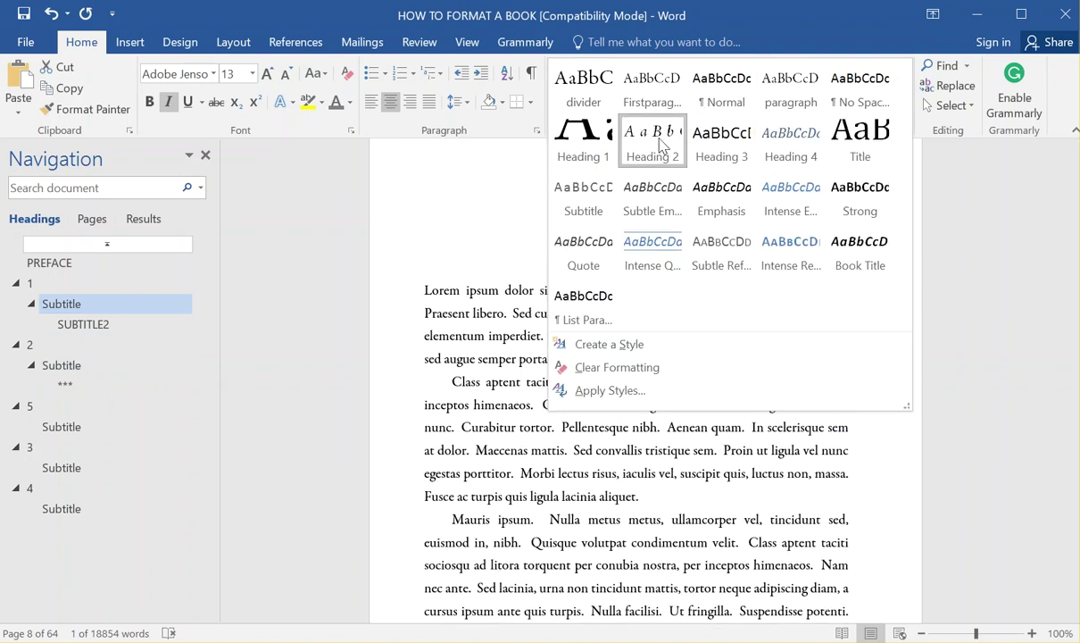
pyautogui.rightClick(661, 145)
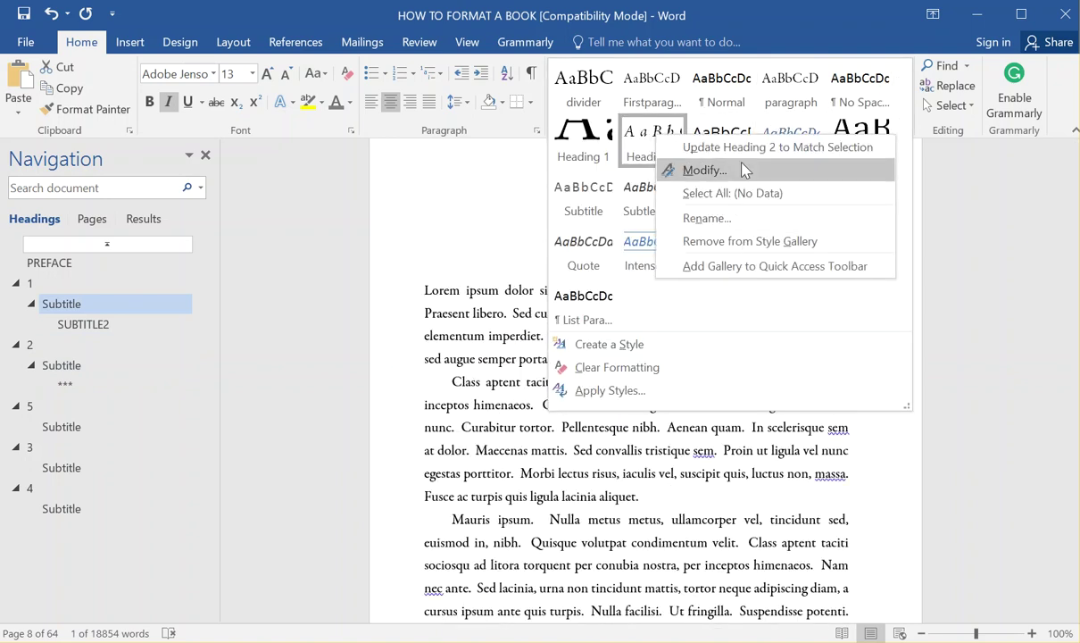
pyautogui.click(859, 147)
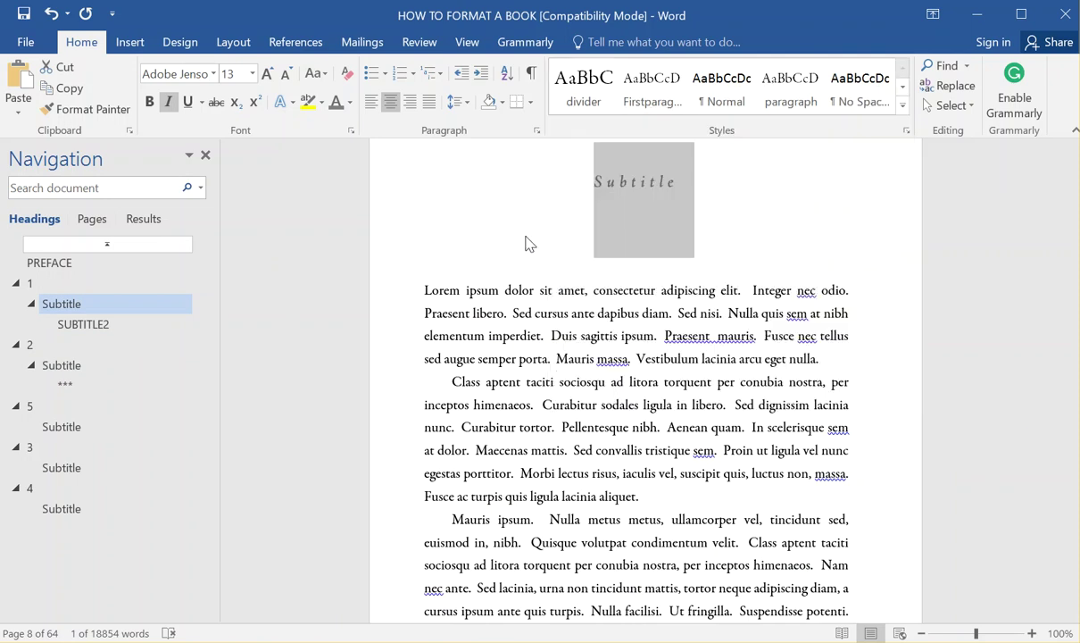
# - Reapply Heading 2 to the Subtitle through the Apply Styles panel, then close the panel
pyautogui.rightClick(640, 188)
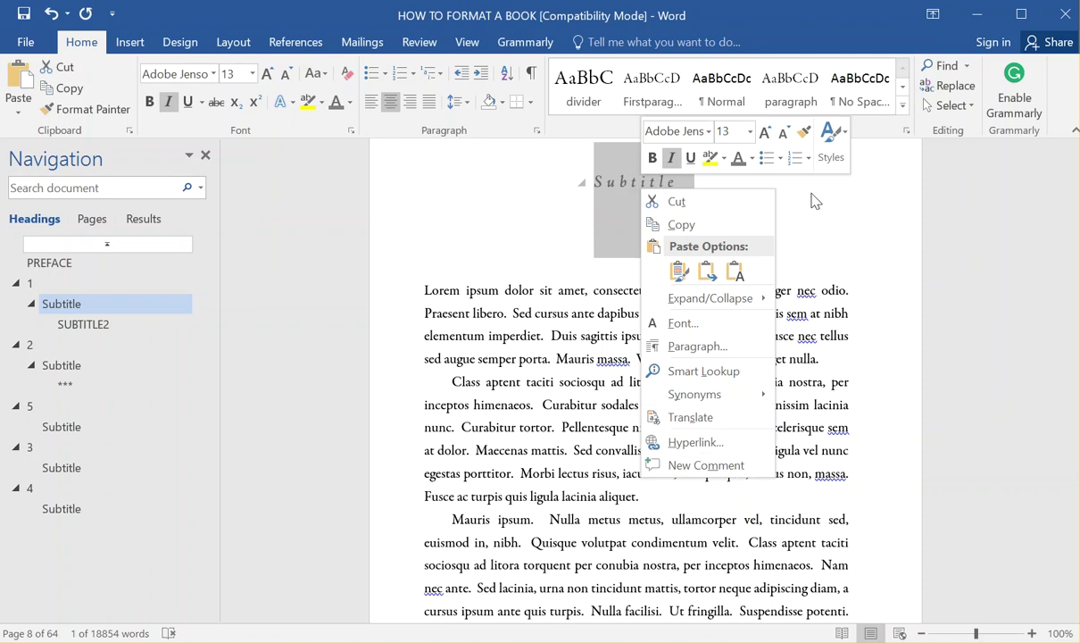
pyautogui.click(844, 136)
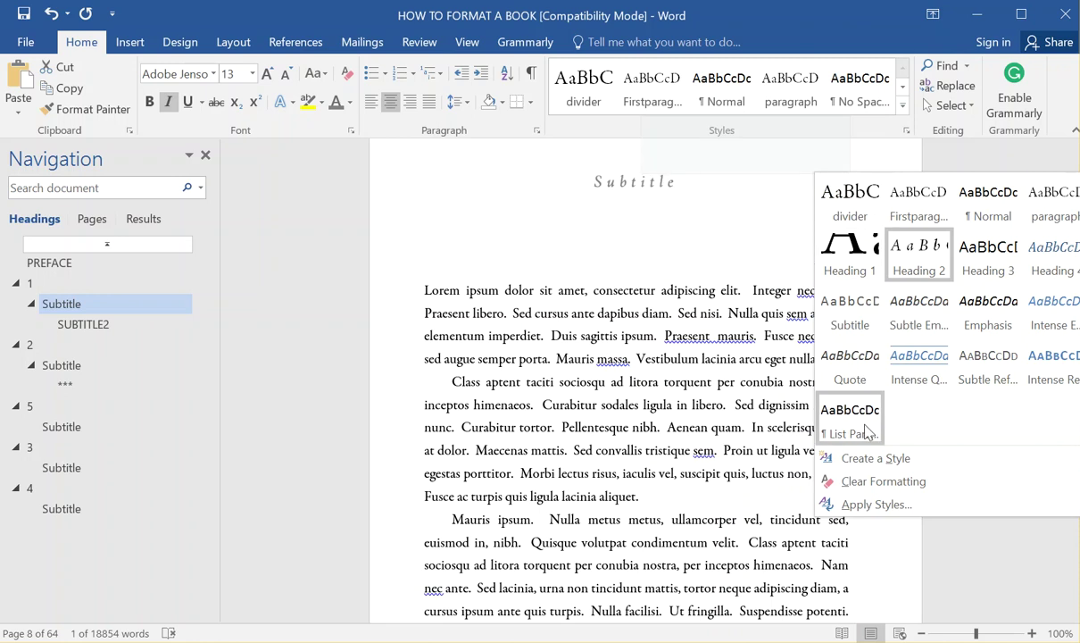
pyautogui.click(875, 505)
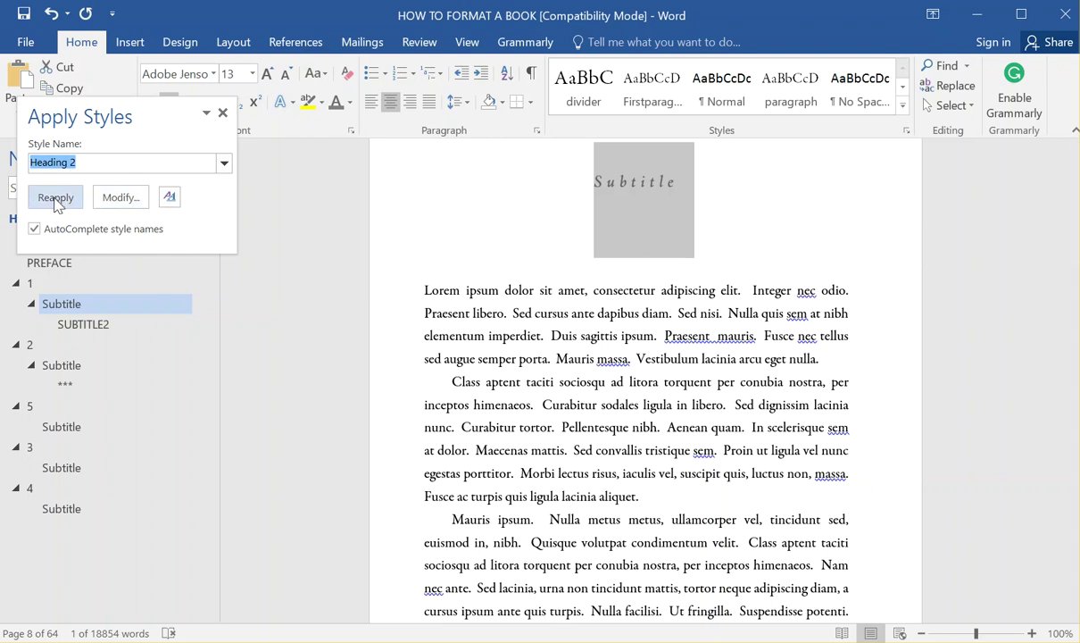
pyautogui.click(224, 164)
pyautogui.click(224, 164)
pyautogui.click(222, 113)
# - Deselect the heading and scroll back to chapter 1's opening on page 8
pyautogui.click(562, 364)
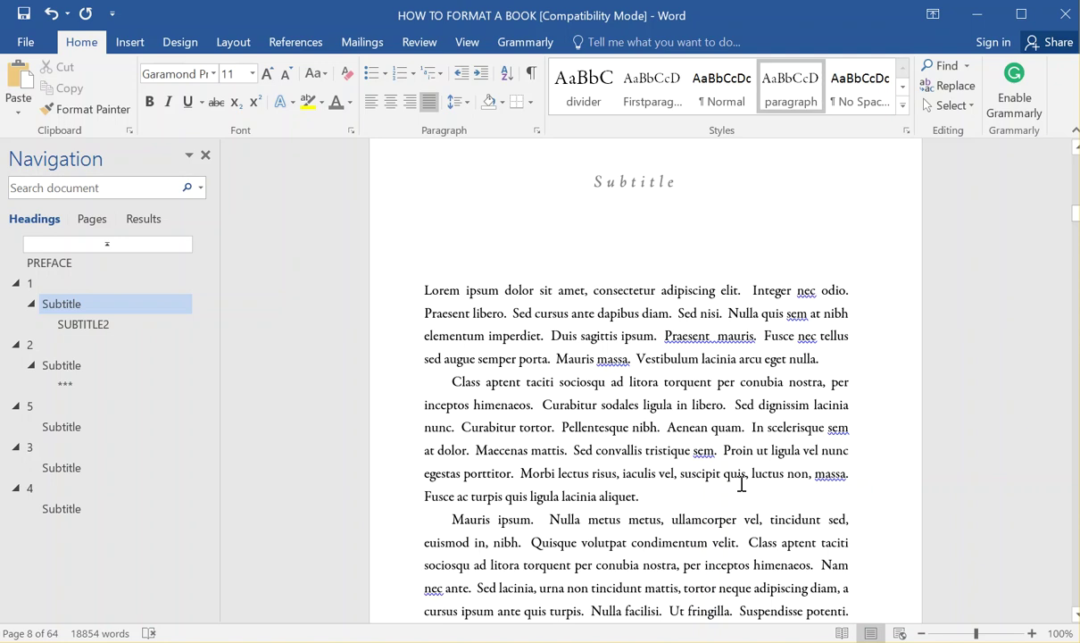
pyautogui.scroll(5, 741, 483)
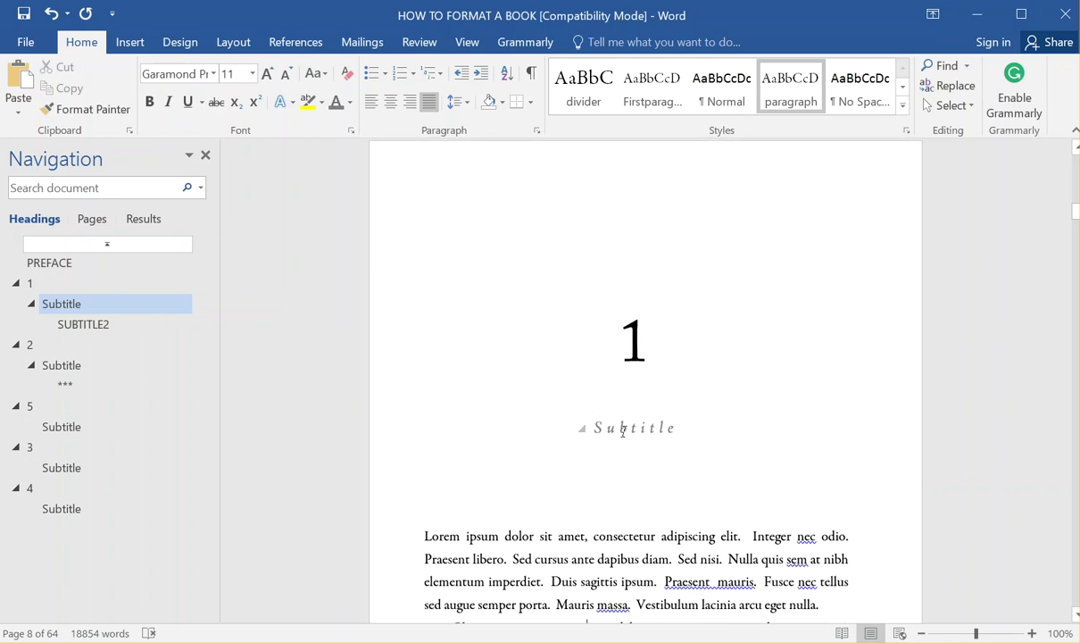
pyautogui.scroll(1, 598, 442)
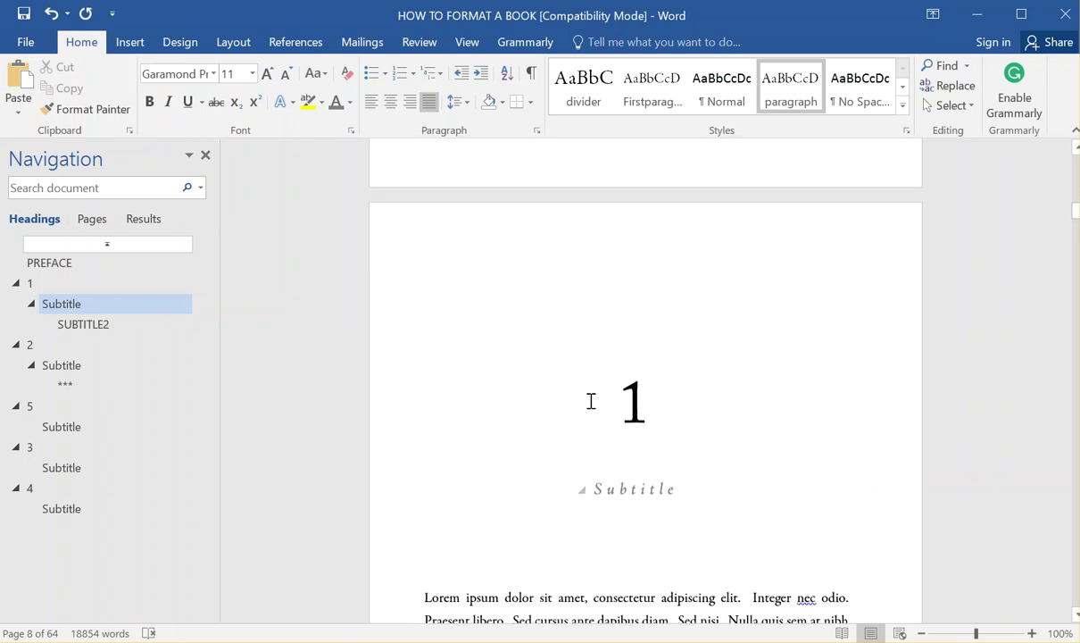
pyautogui.scroll(-2, 589, 400)
pyautogui.scroll(-1, 611, 440)
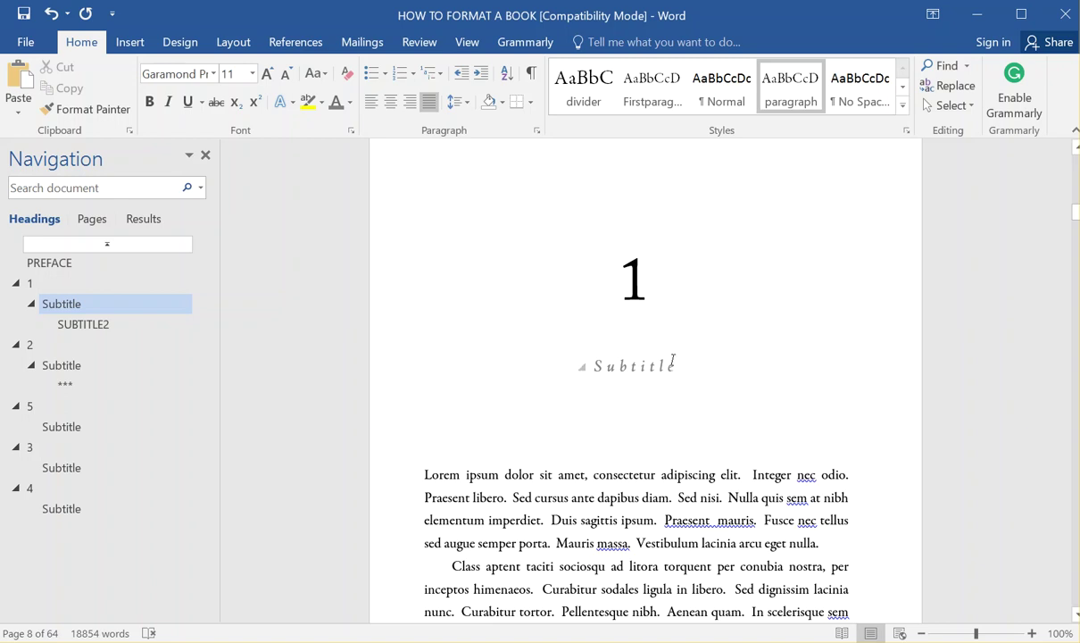
pyautogui.scroll(3, 607, 433)
pyautogui.scroll(-4, 571, 357)
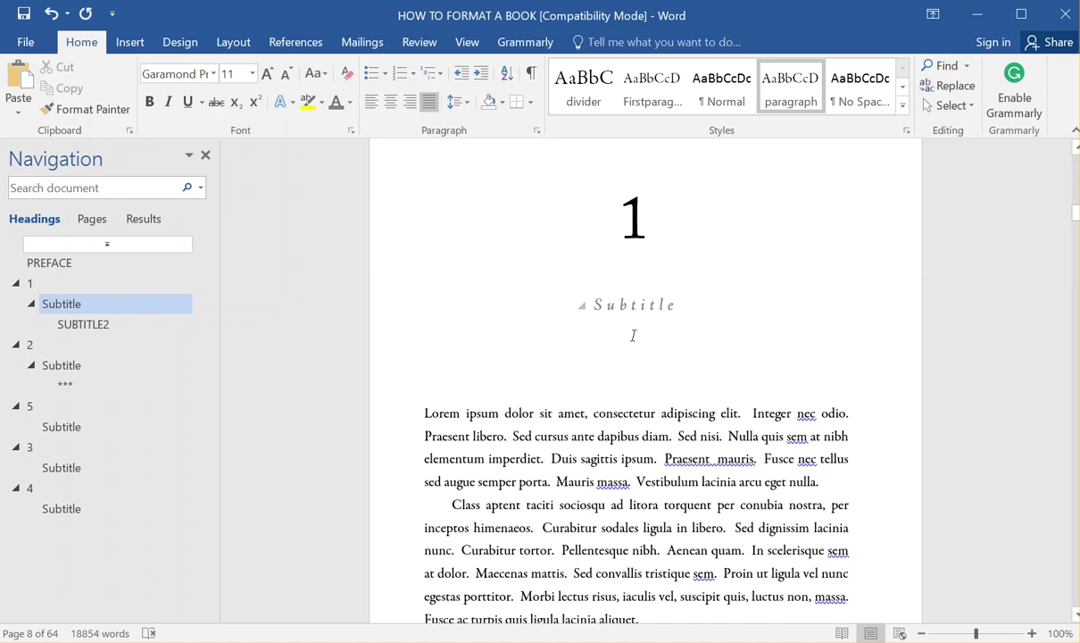